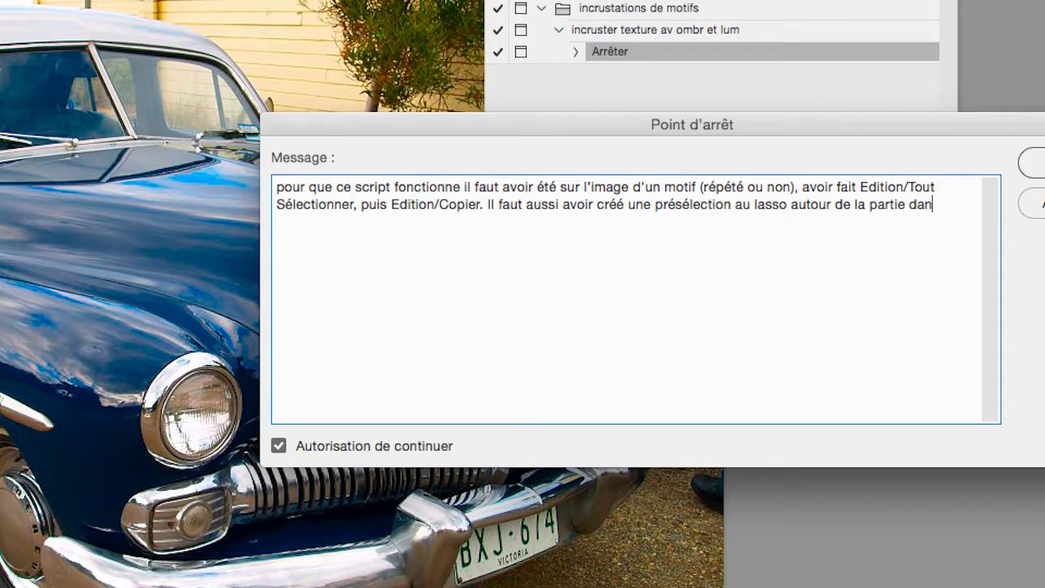
Finish the stop message with "dans laquelle on veut mettre le motif." and accept the stop point
{"action": "type", "text": "uelle on veut mettre le motif."}
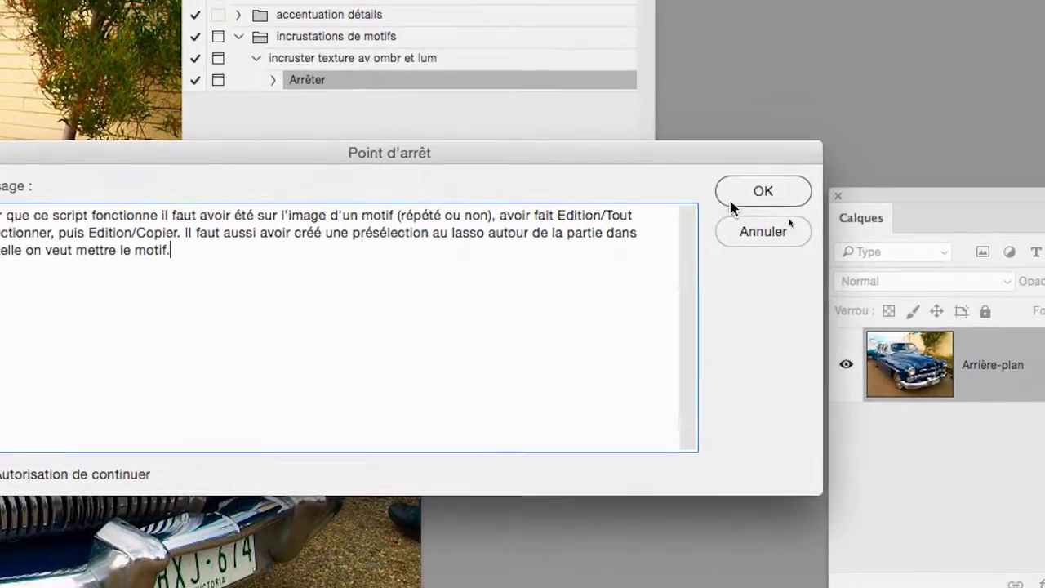
{"action": "left_click", "coordinate": [735, 203]}
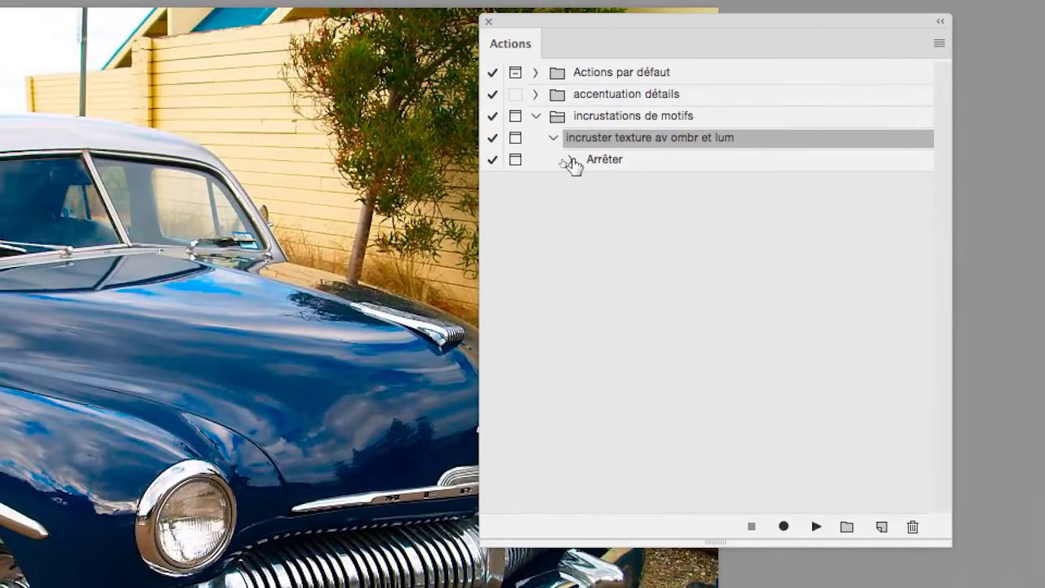
Expand the recorded Arrêter step and reopen its stop message to check the full text
{"action": "left_click", "coordinate": [571, 161]}
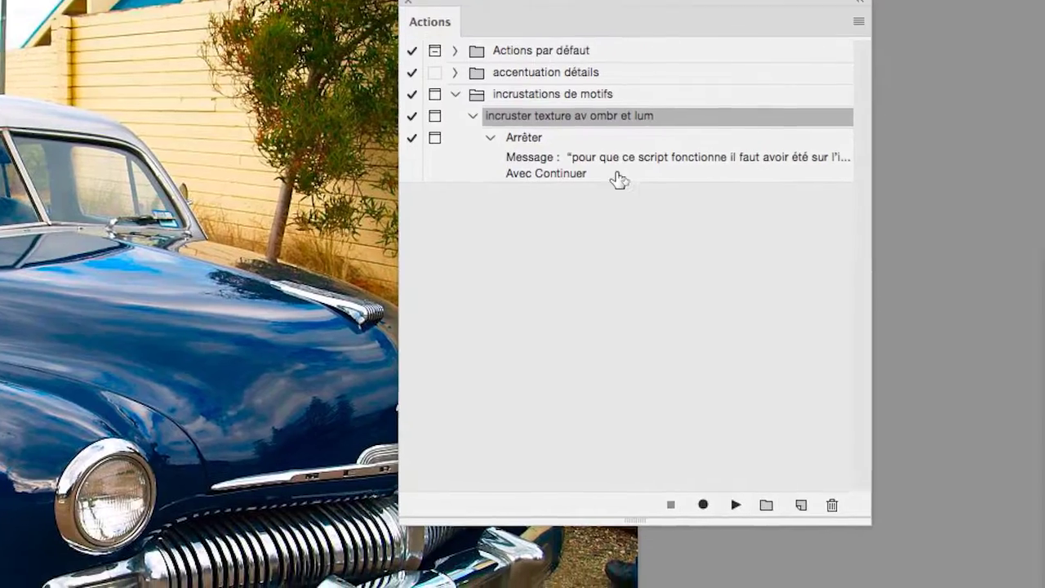
{"action": "double_click", "coordinate": [623, 171]}
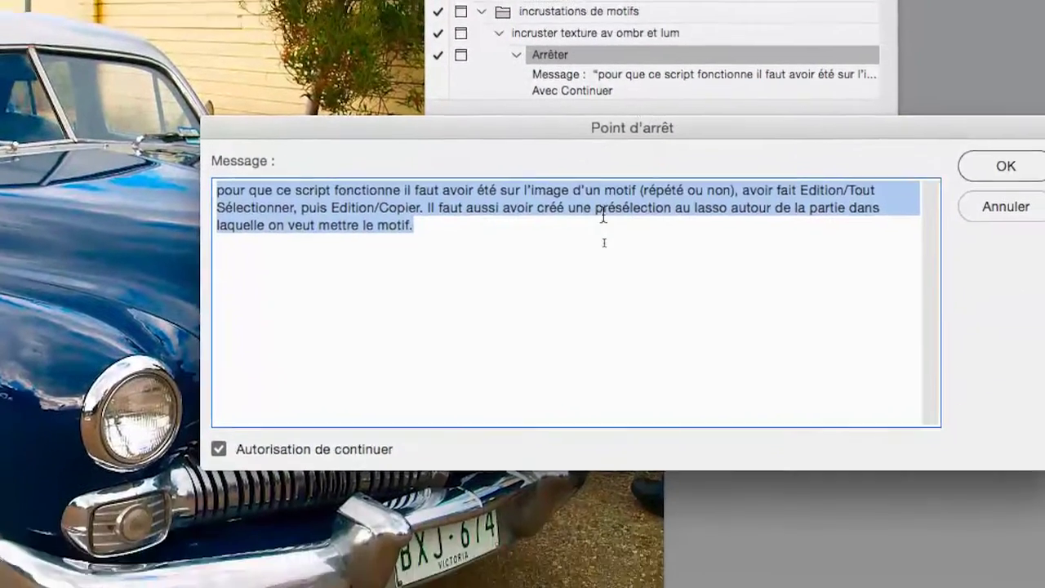
{"action": "left_click", "coordinate": [572, 314]}
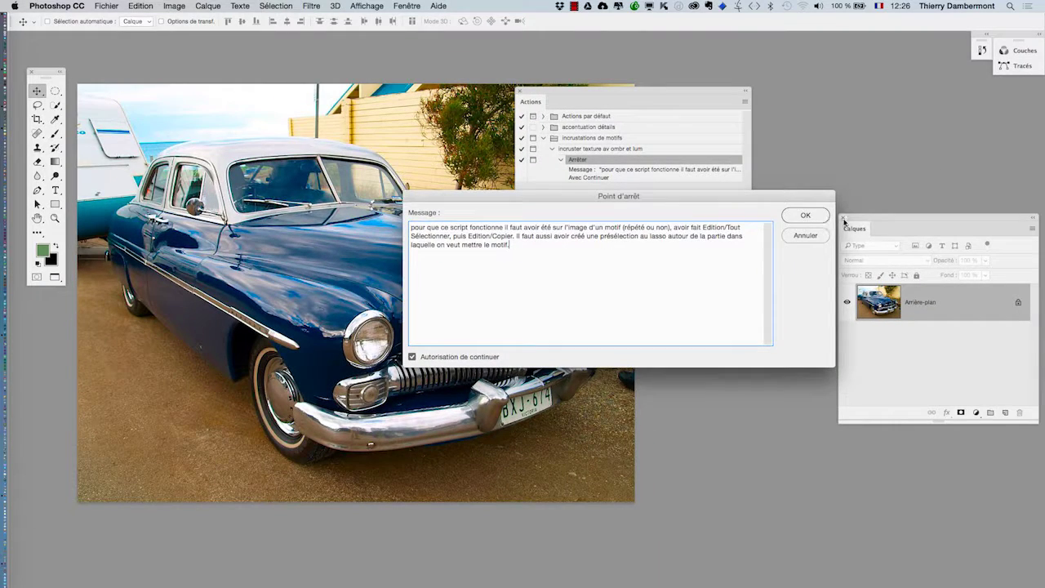
{"action": "left_click", "coordinate": [825, 217]}
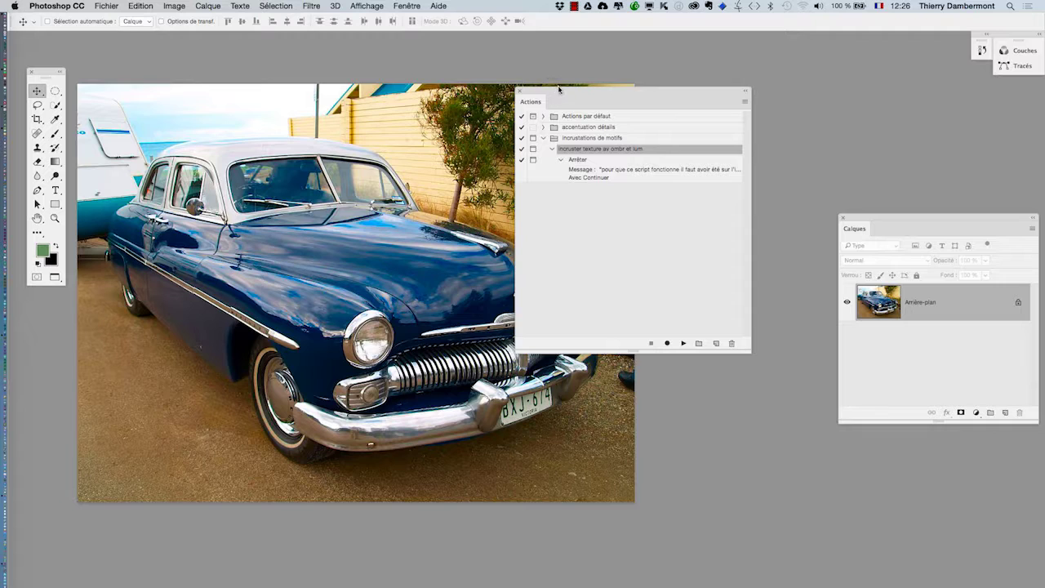
Draw a loose freehand lasso selection around the blue bodywork of the car
{"action": "left_click_drag", "start_coordinate": [559, 89], "coordinate": [676, 85]}
{"action": "left_click", "coordinate": [38, 106]}
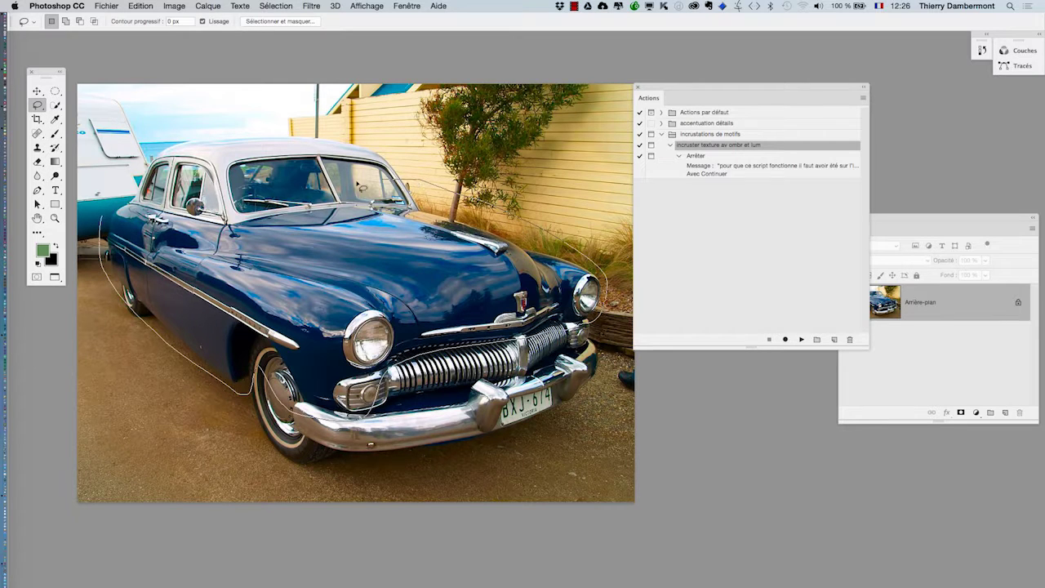
{"action": "left_click_drag", "start_coordinate": [102, 217], "coordinate": [146, 191]}
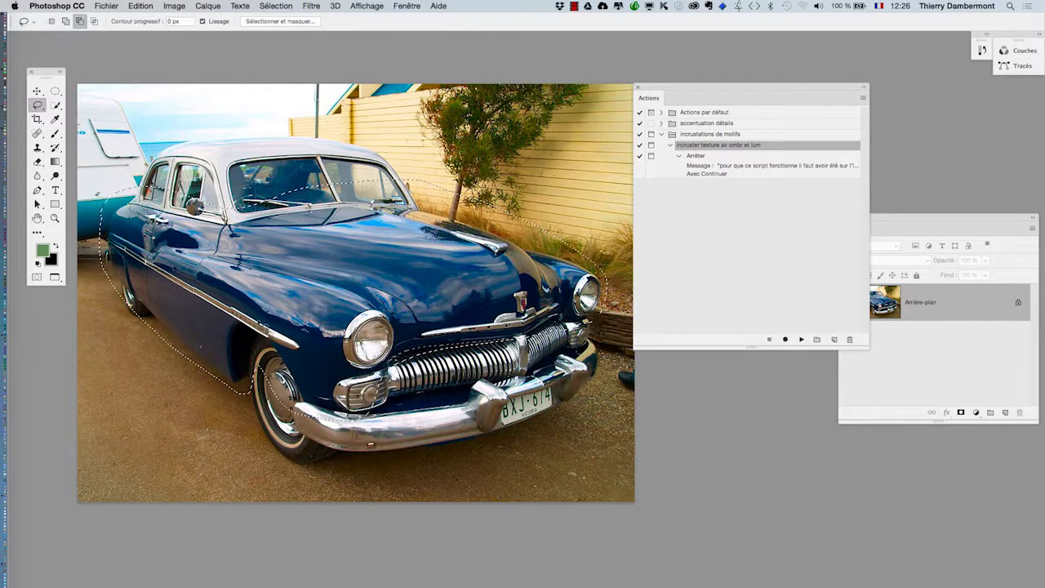
{"action": "scroll", "coordinate": [258, 325], "scroll_direction": "down", "scroll_amount": 5}
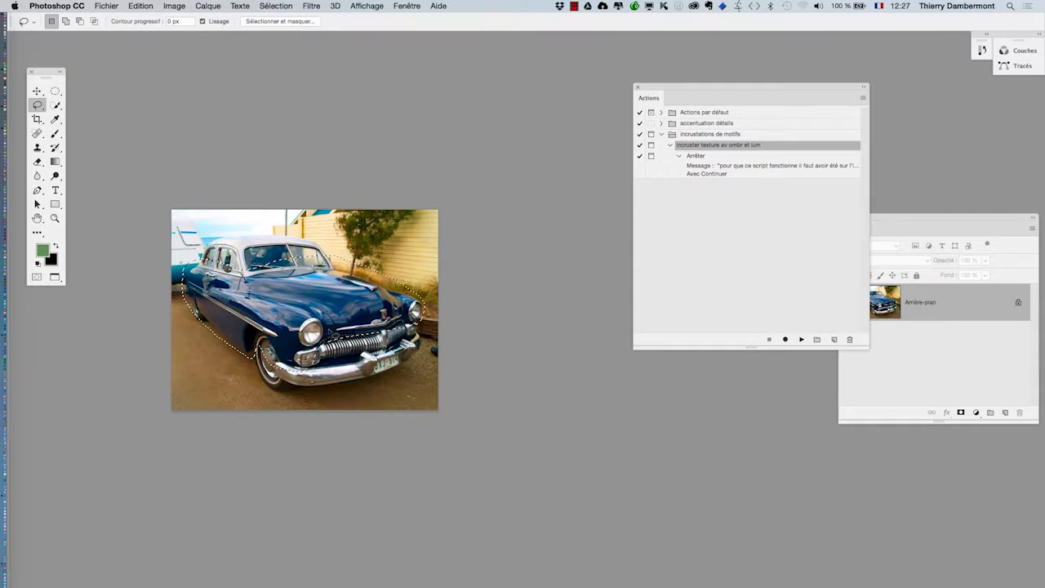
{"action": "scroll", "coordinate": [331, 330], "scroll_direction": "up", "scroll_amount": 4}
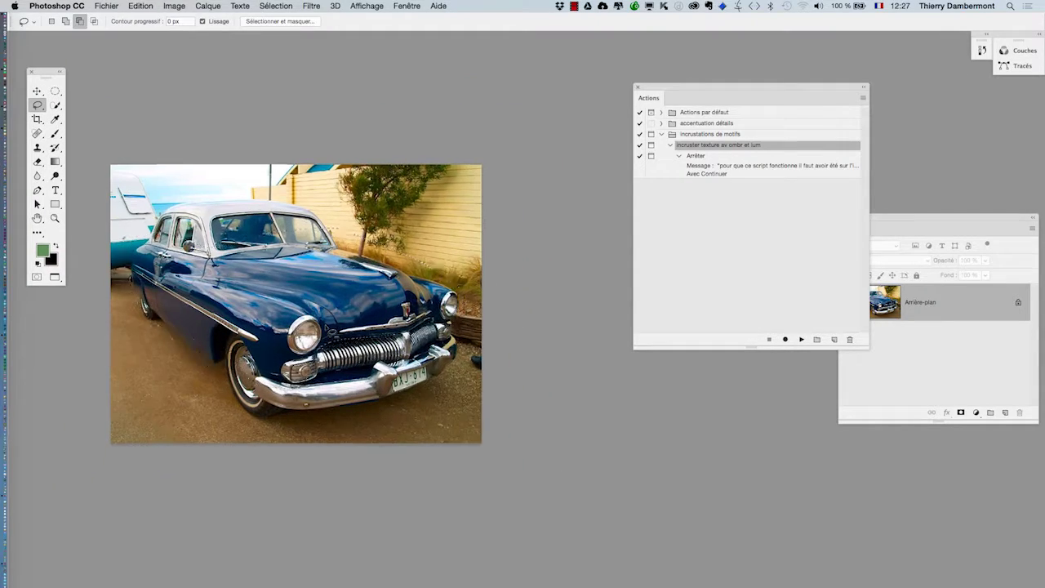
{"action": "left_click_drag", "start_coordinate": [362, 303], "coordinate": [371, 302]}
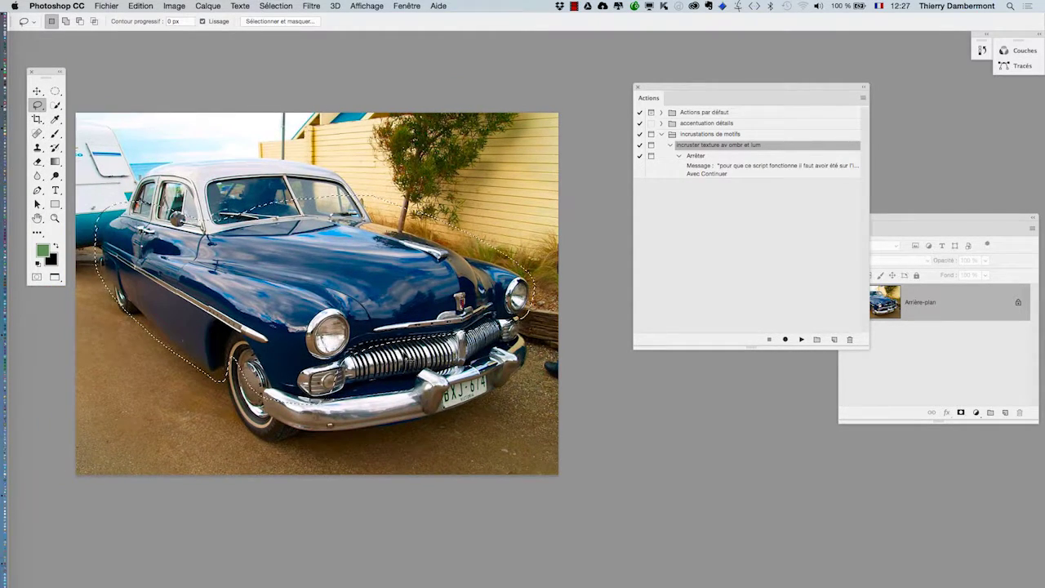
Move the Actions panel clear of the Layers panel and collapse the Arrêter step's details
{"action": "left_click", "coordinate": [931, 218]}
{"action": "left_click_drag", "start_coordinate": [771, 87], "coordinate": [719, 70]}
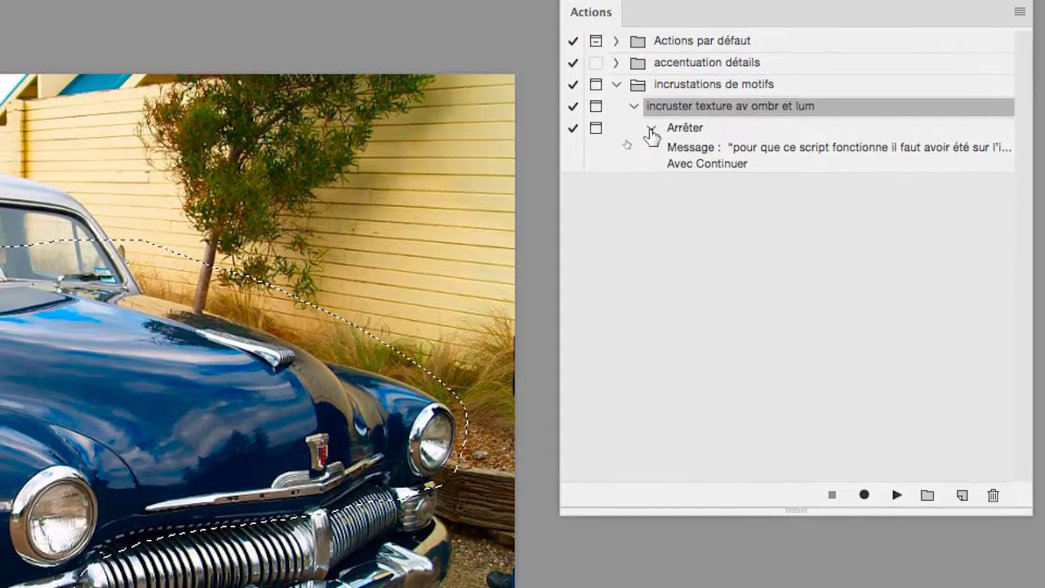
{"action": "left_click", "coordinate": [544, 175]}
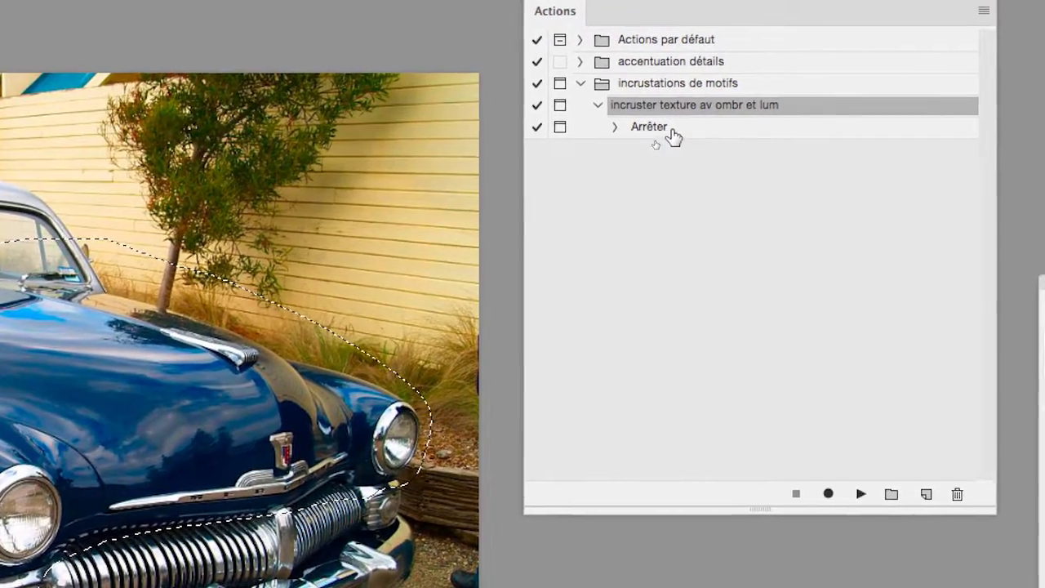
Insert the Plage de couleurs selection command into the action after the Arrêter step
{"action": "left_click", "coordinate": [703, 129]}
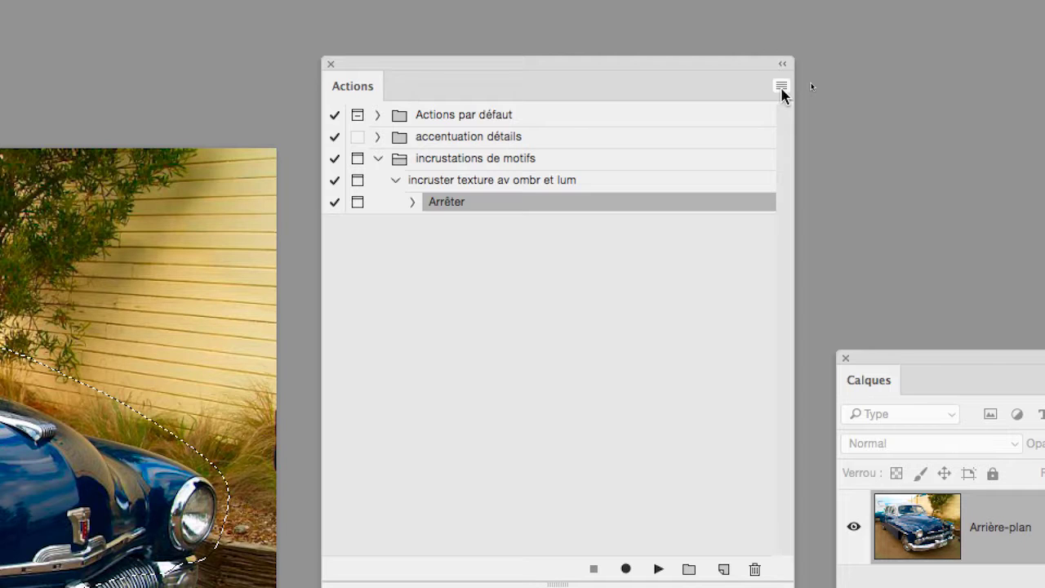
{"action": "left_click", "coordinate": [781, 89]}
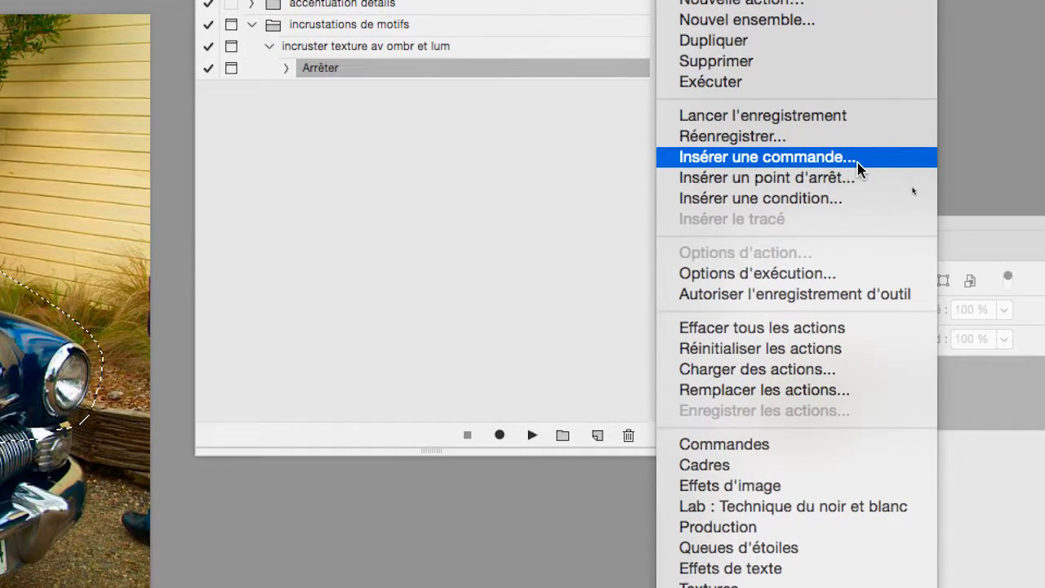
{"action": "left_click", "coordinate": [859, 169]}
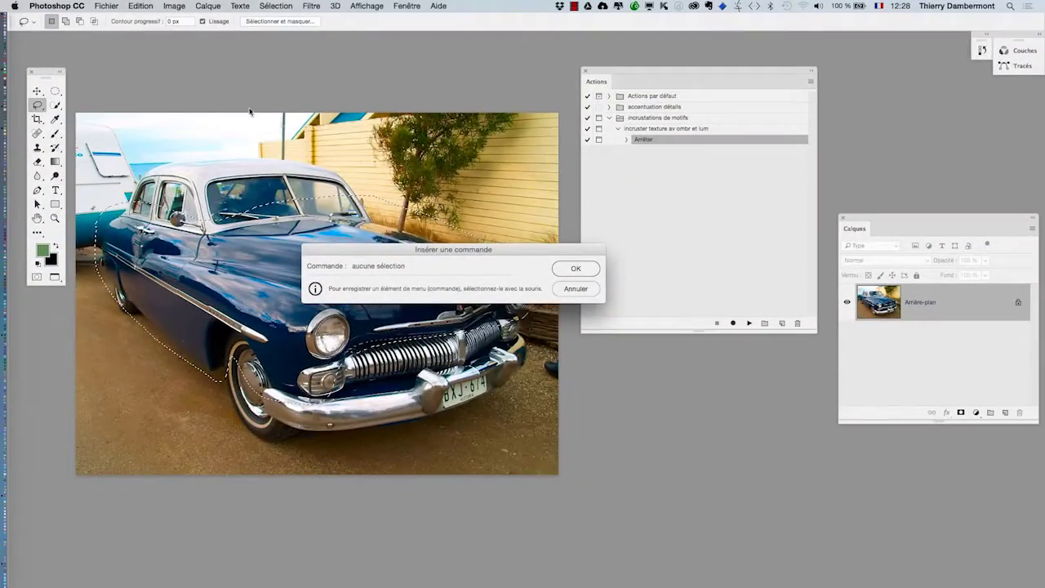
{"action": "left_click", "coordinate": [277, 5]}
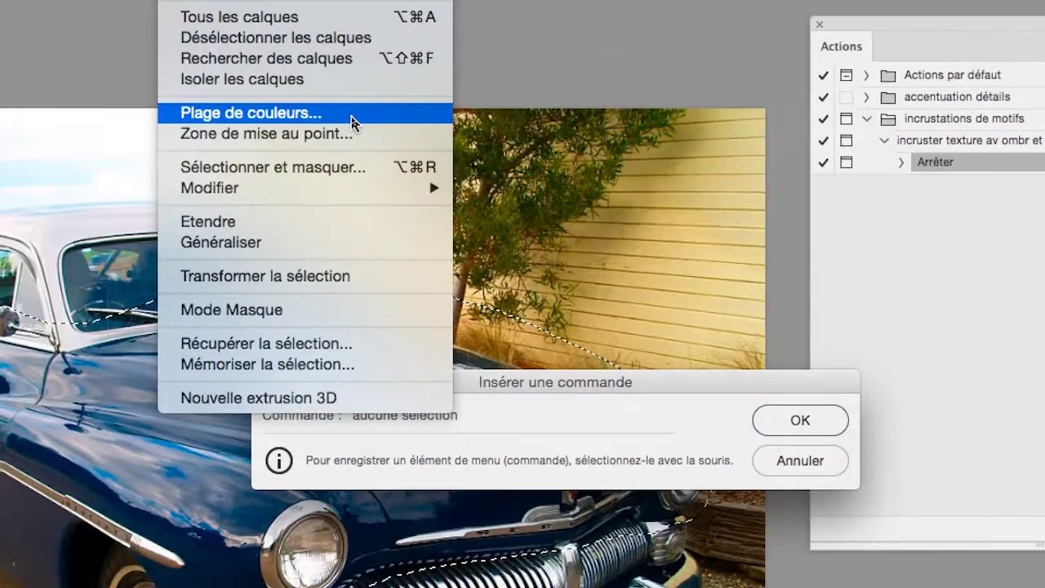
{"action": "left_click", "coordinate": [353, 123]}
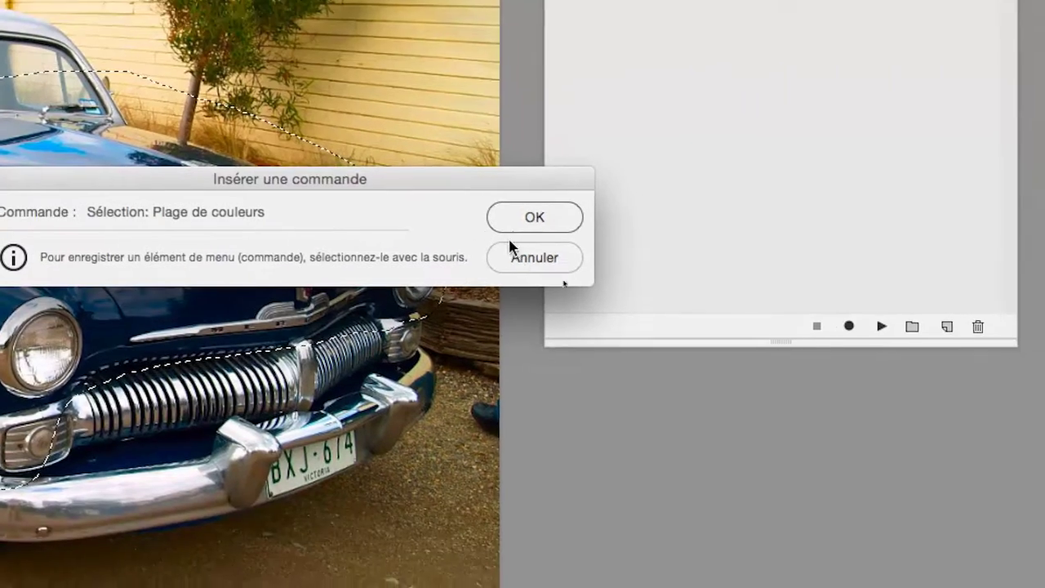
{"action": "left_click", "coordinate": [668, 317]}
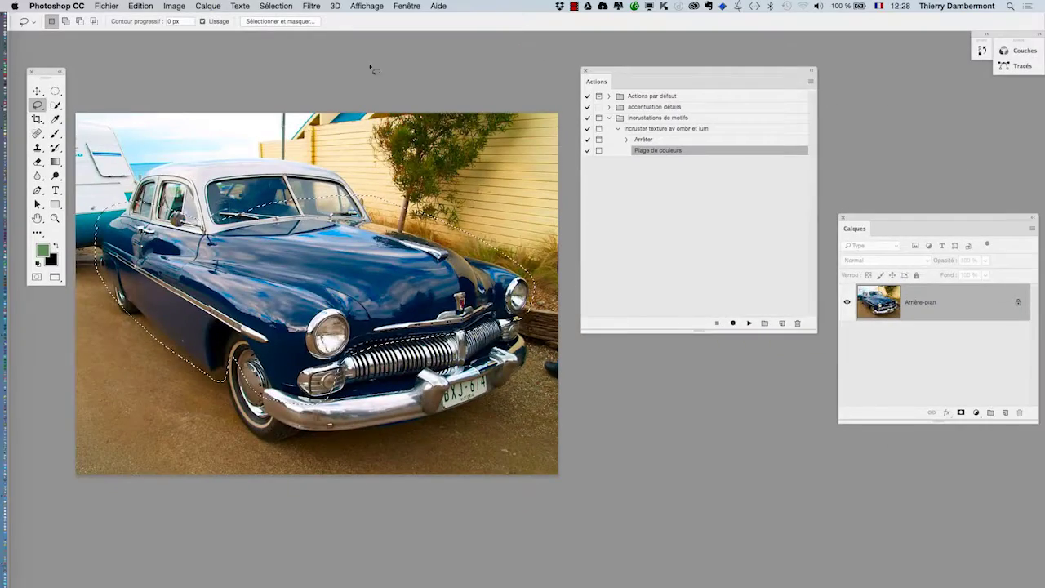
Select the car's blue paint with Plage de couleurs, sampling the hood, adding more of its blue tones and setting the tolerance to 38
{"action": "left_click", "coordinate": [265, 6]}
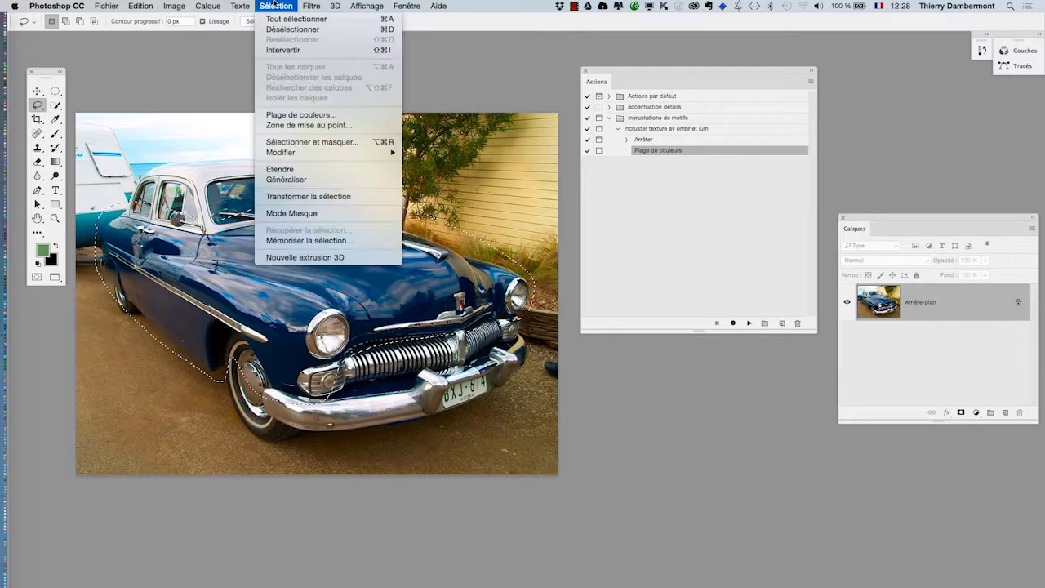
{"action": "left_click", "coordinate": [301, 115]}
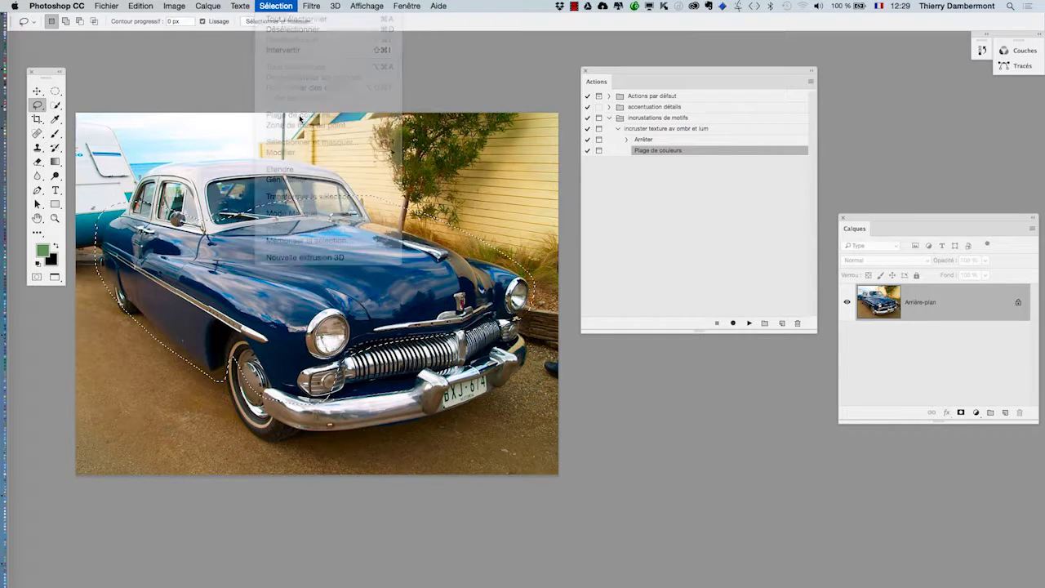
{"action": "left_click_drag", "start_coordinate": [636, 103], "coordinate": [377, 30]}
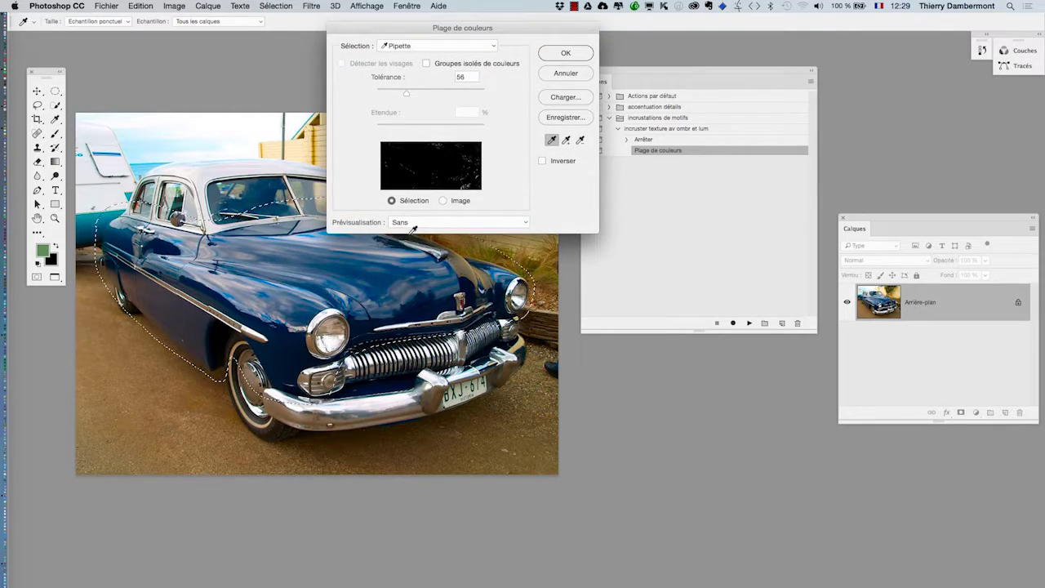
{"action": "key", "text": "alt+super+8"}
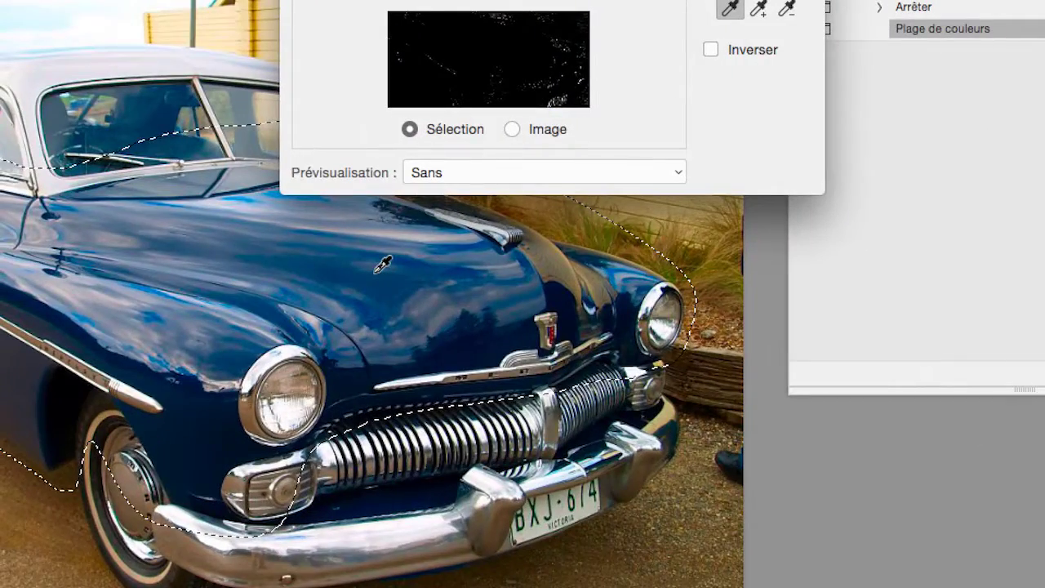
{"action": "left_click", "coordinate": [383, 265]}
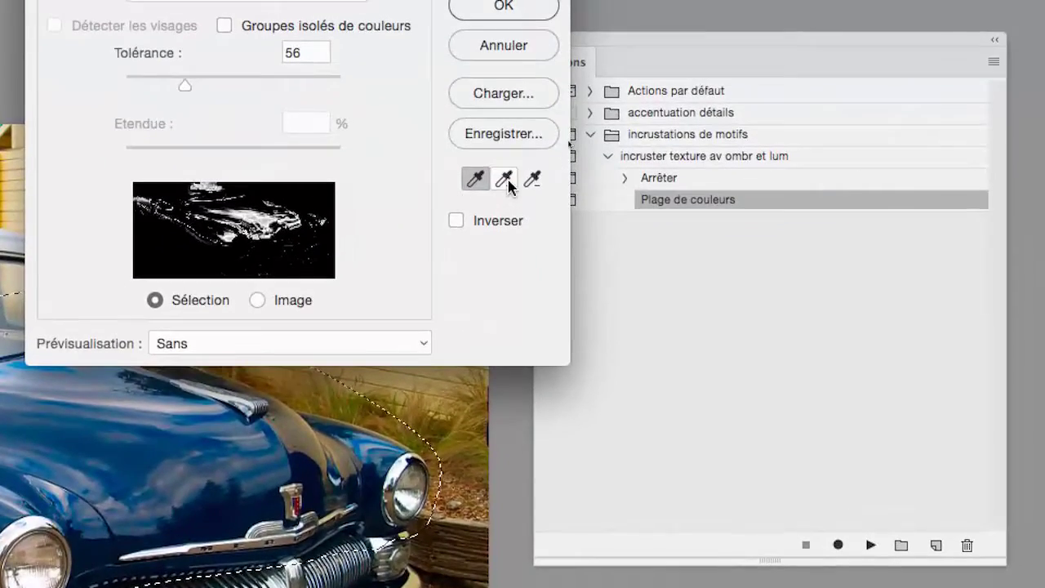
{"action": "left_click", "coordinate": [506, 180]}
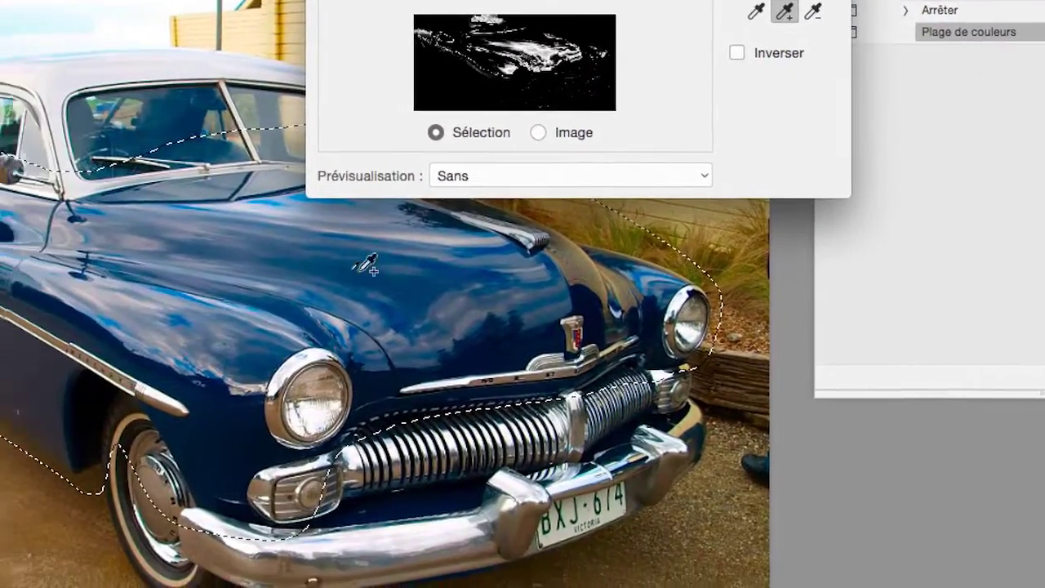
{"action": "left_click", "coordinate": [211, 242]}
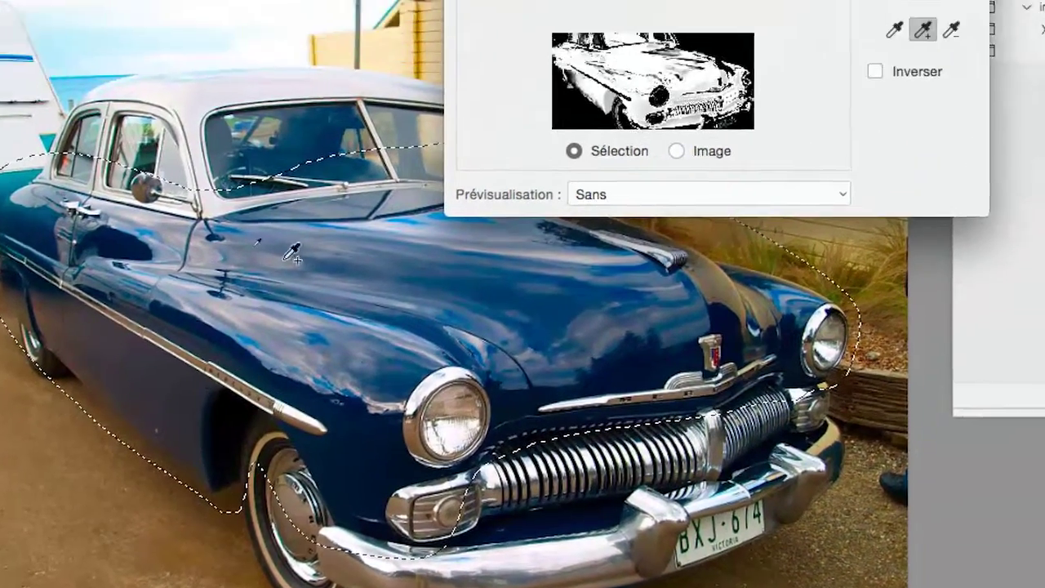
{"action": "left_click_drag", "start_coordinate": [398, 148], "coordinate": [379, 152]}
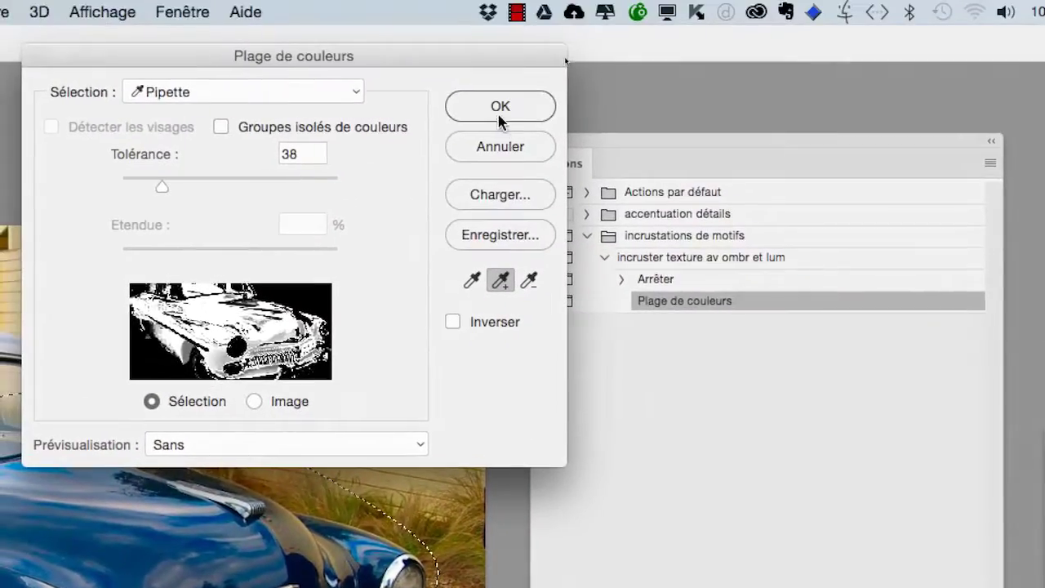
{"action": "left_click", "coordinate": [605, 5]}
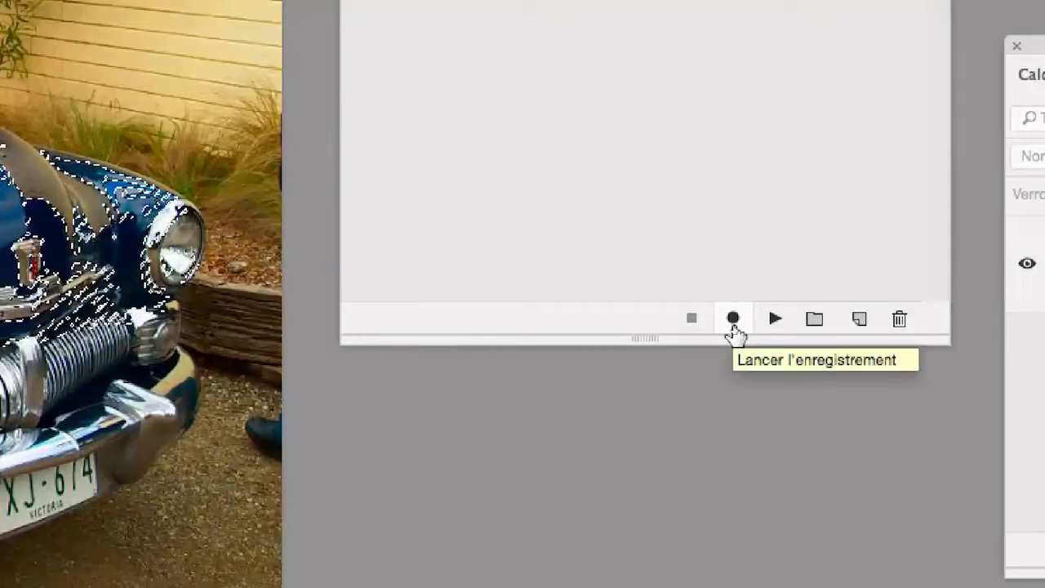
Resume recording the action and paste the copied pattern into the selection with Coller dedans
{"action": "left_click", "coordinate": [733, 323]}
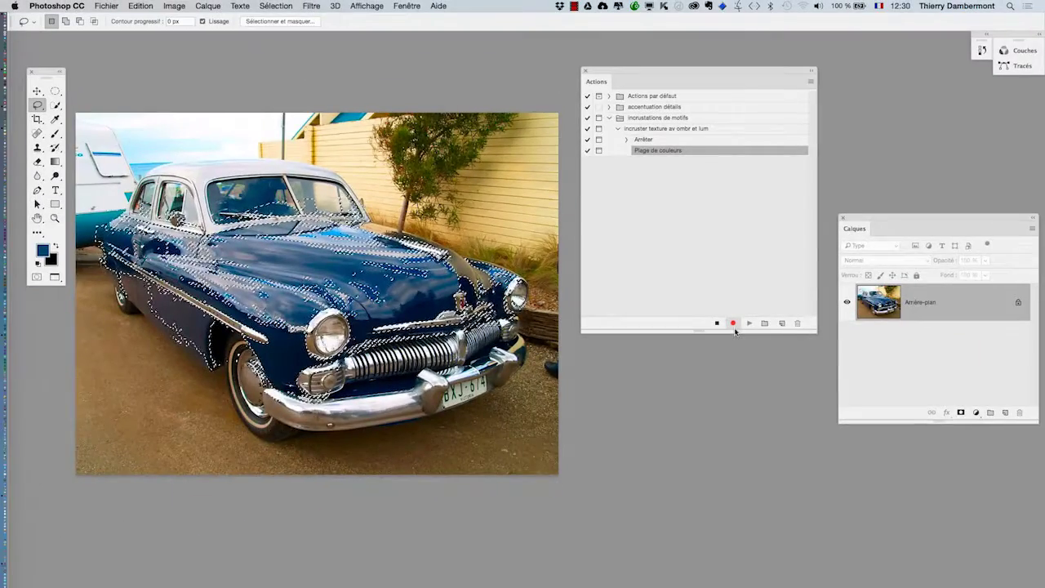
{"action": "left_click", "coordinate": [140, 6]}
{"action": "mouse_move", "coordinate": [246, 115]}
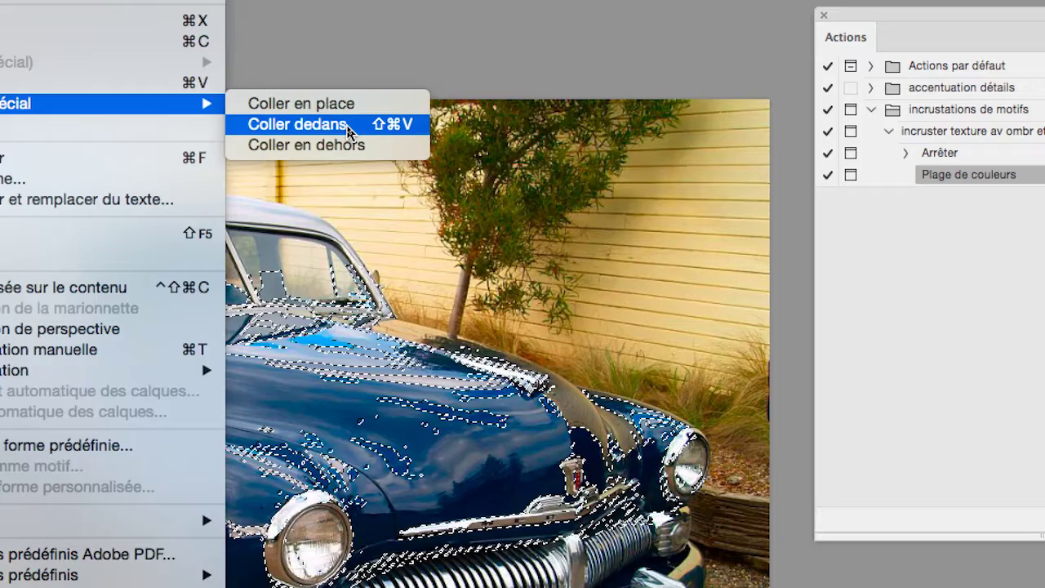
{"action": "left_click", "coordinate": [348, 128]}
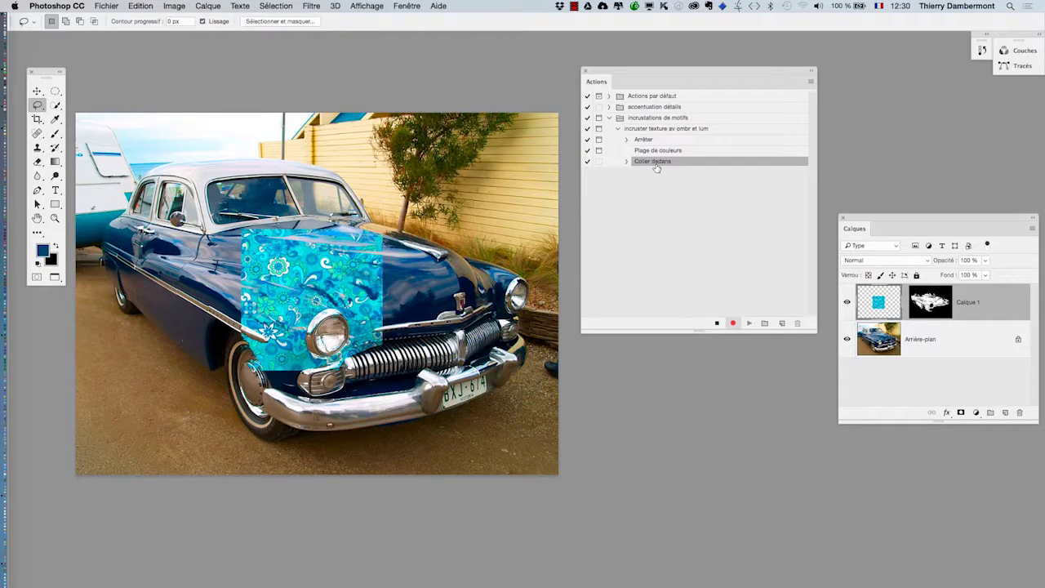
Reposition the Actions and Layers panels and duplicate the masked pattern layer Calque 1
{"action": "left_click_drag", "start_coordinate": [687, 71], "coordinate": [606, 35]}
{"action": "left_click_drag", "start_coordinate": [894, 222], "coordinate": [816, 176]}
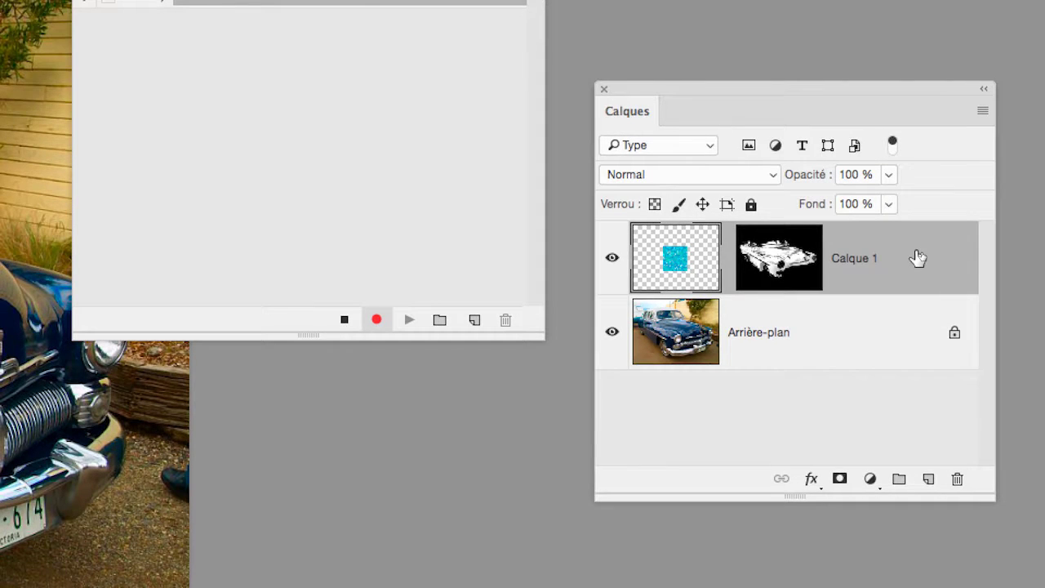
{"action": "left_click_drag", "start_coordinate": [918, 258], "coordinate": [912, 396]}
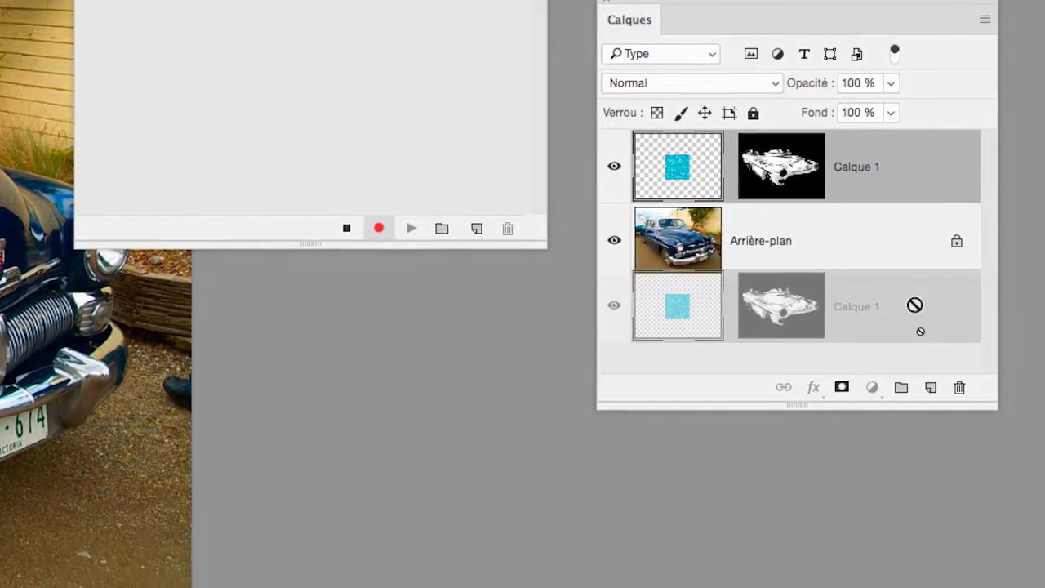
{"action": "left_click_drag", "start_coordinate": [915, 305], "coordinate": [931, 388]}
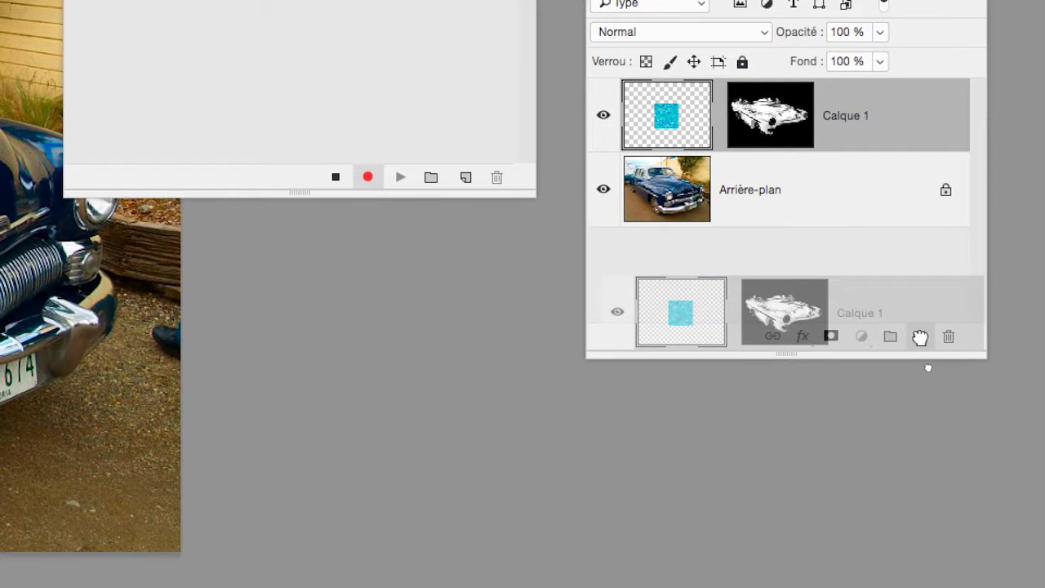
{"action": "left_click_drag", "start_coordinate": [920, 337], "coordinate": [923, 340]}
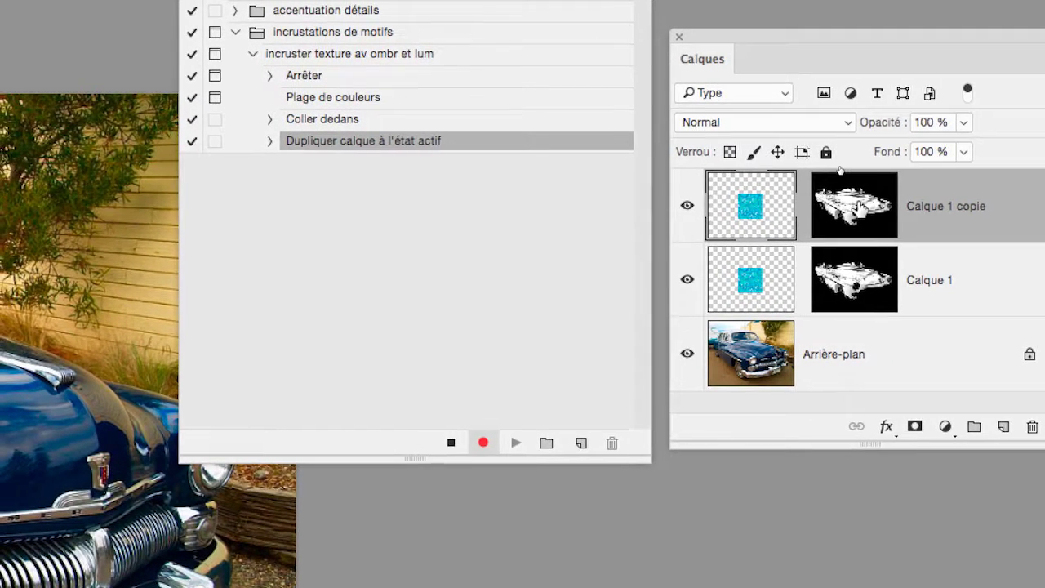
Delete the mask of Calque 1 copie without applying it and convert that layer into a smart object
{"action": "left_click_drag", "start_coordinate": [860, 209], "coordinate": [1027, 415]}
{"action": "mouse_move", "coordinate": [918, 278]}
{"action": "left_mouse_down"}
{"action": "mouse_move", "coordinate": [927, 289]}
{"action": "mouse_move", "coordinate": [921, 282]}
{"action": "left_mouse_up"}
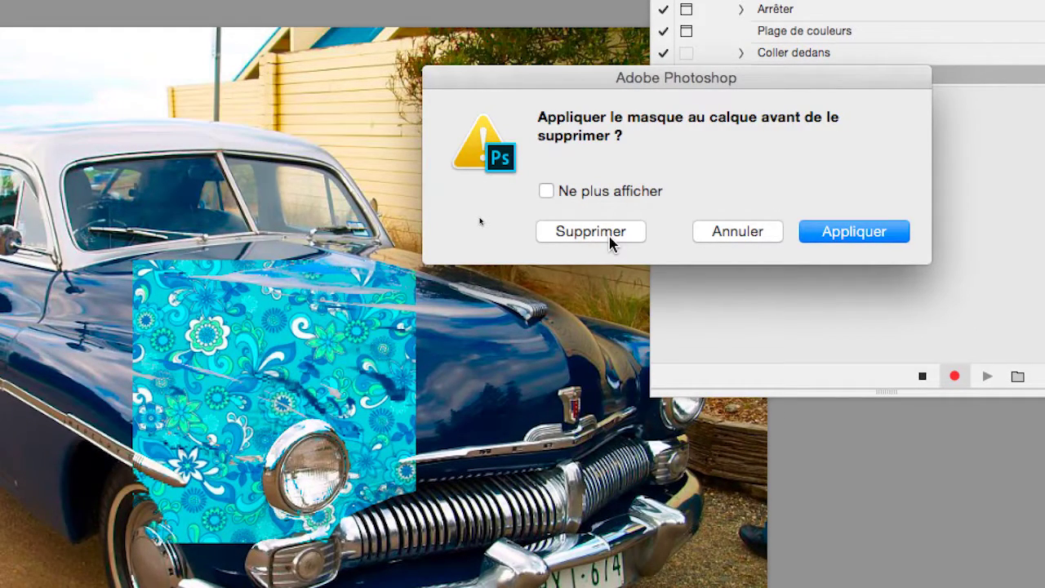
{"action": "left_click", "coordinate": [608, 234]}
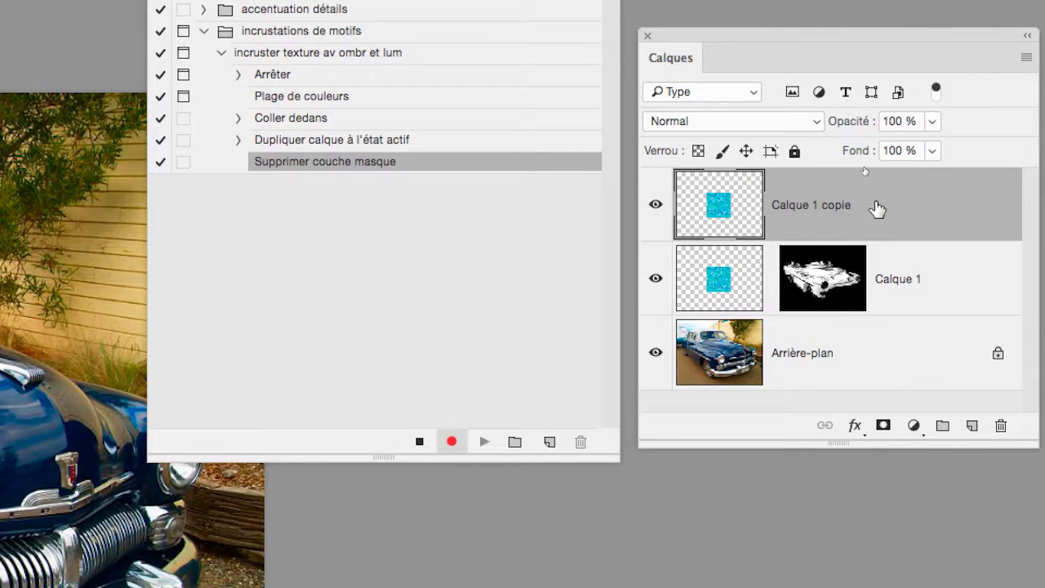
{"action": "right_click", "coordinate": [876, 209]}
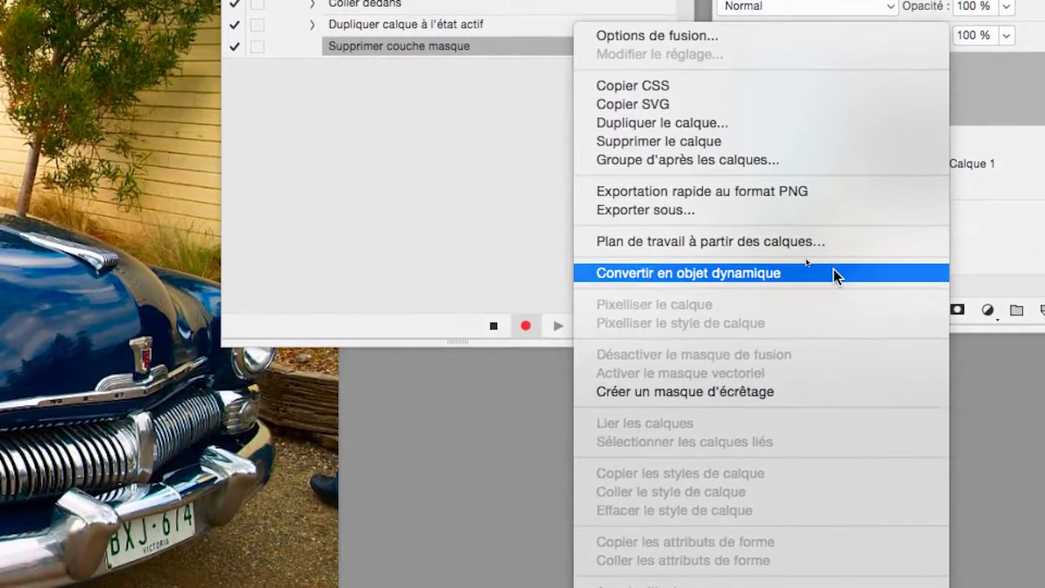
{"action": "left_click", "coordinate": [833, 279]}
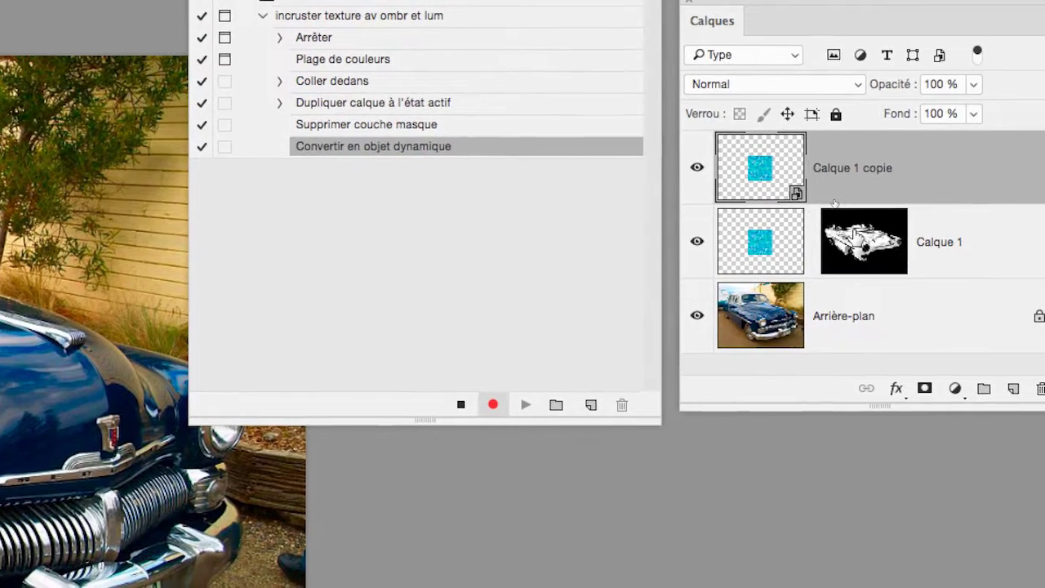
Move the layer mask from Calque 1 onto Calque 1 copie and delete the Calque 1 layer
{"action": "left_click_drag", "start_coordinate": [834, 208], "coordinate": [834, 135]}
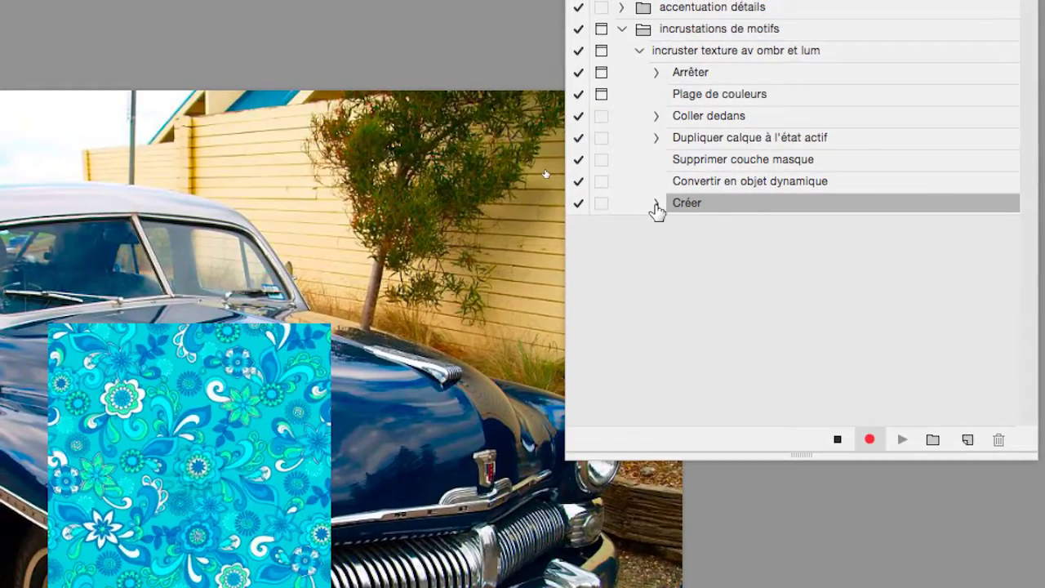
{"action": "left_click", "coordinate": [655, 204]}
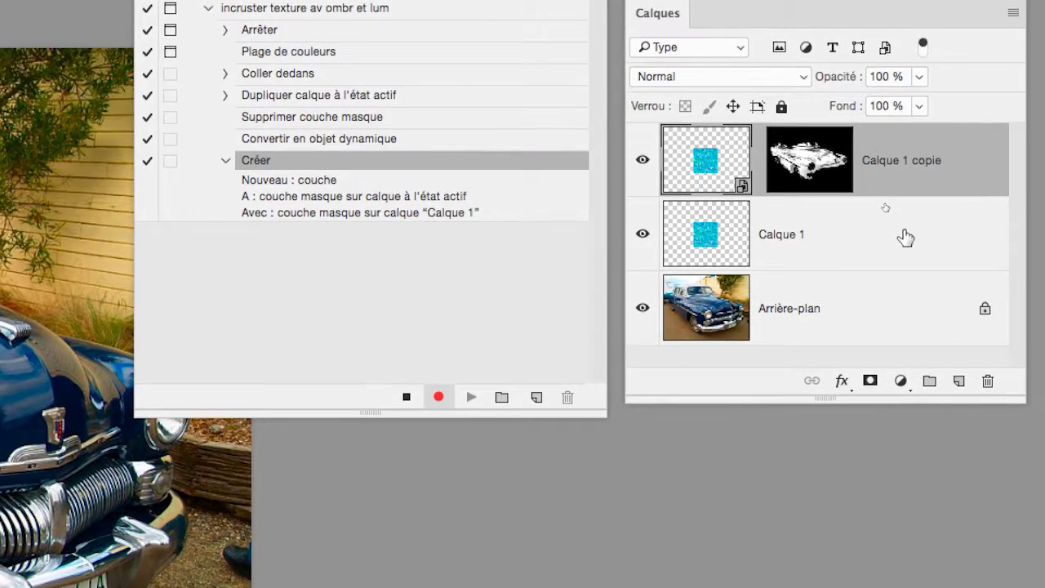
{"action": "left_click_drag", "start_coordinate": [906, 238], "coordinate": [959, 297]}
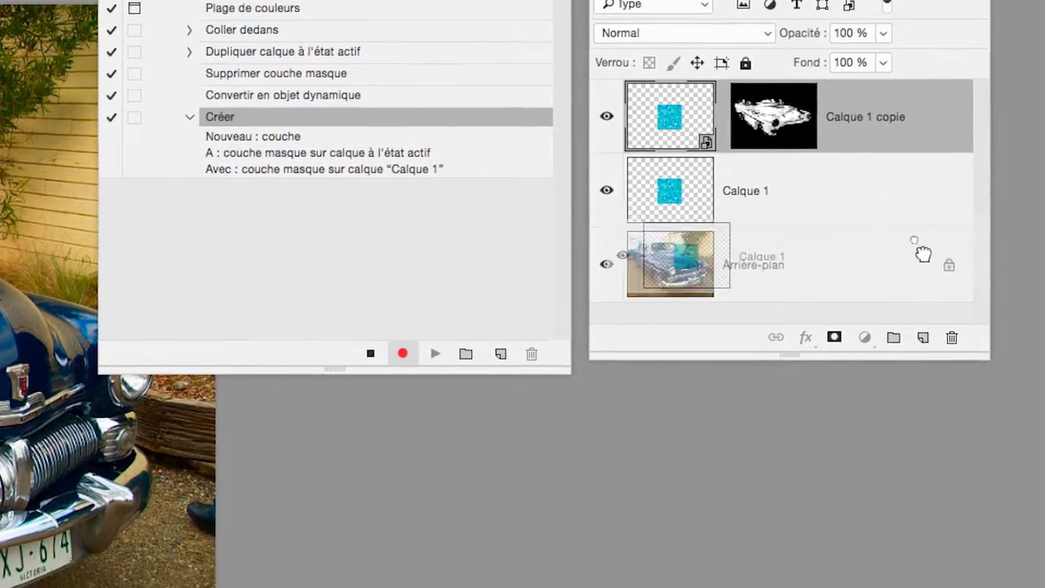
{"action": "left_click_drag", "start_coordinate": [923, 254], "coordinate": [952, 337]}
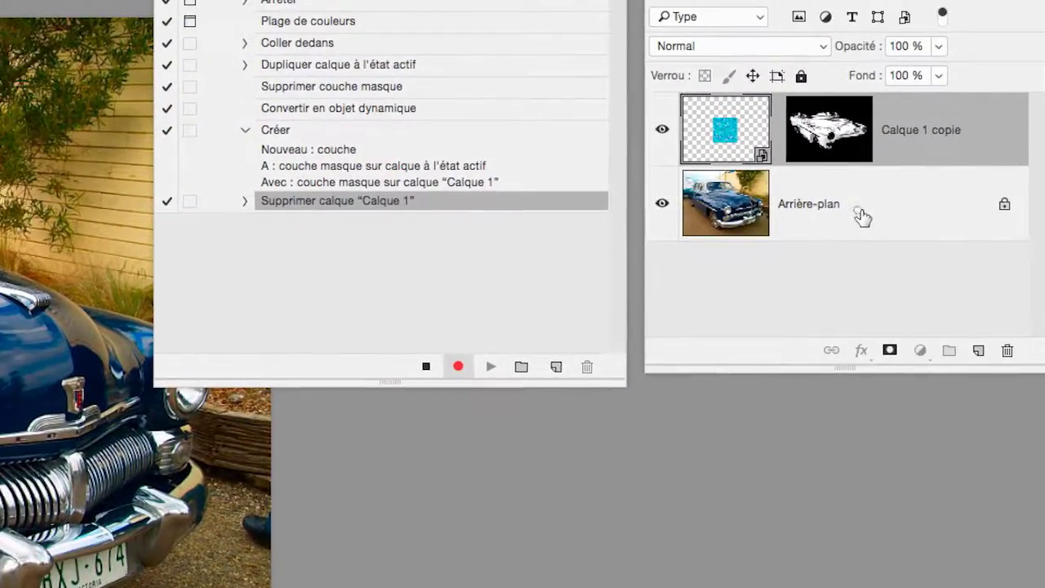
Duplicate the Arrière-plan layer, name the copy ombres and check the recorded naming step
{"action": "left_click_drag", "start_coordinate": [863, 217], "coordinate": [982, 349]}
{"action": "left_click_drag", "start_coordinate": [903, 260], "coordinate": [901, 259]}
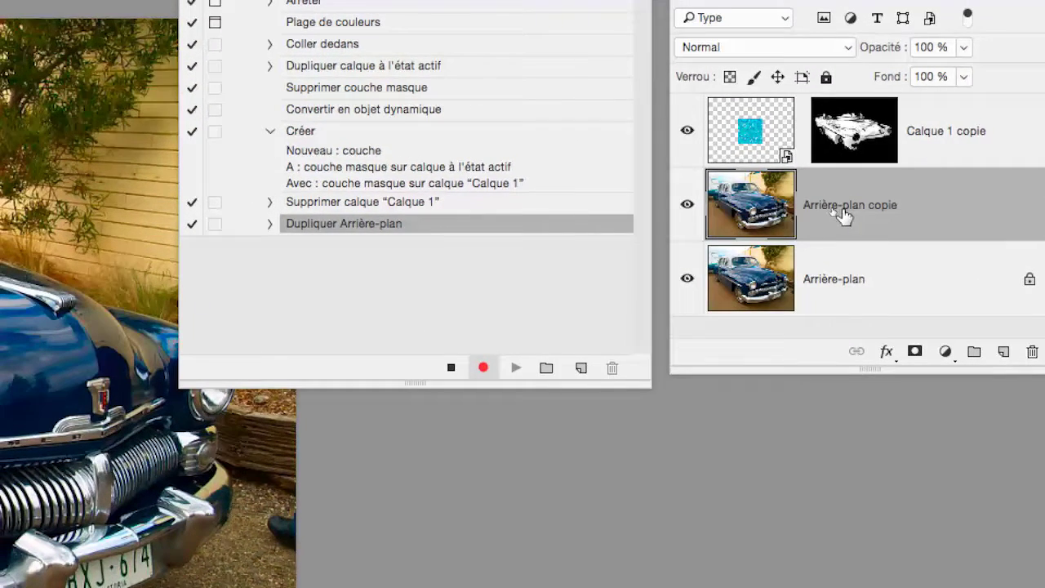
{"action": "double_click", "coordinate": [828, 208]}
{"action": "type", "text": "ombr"}
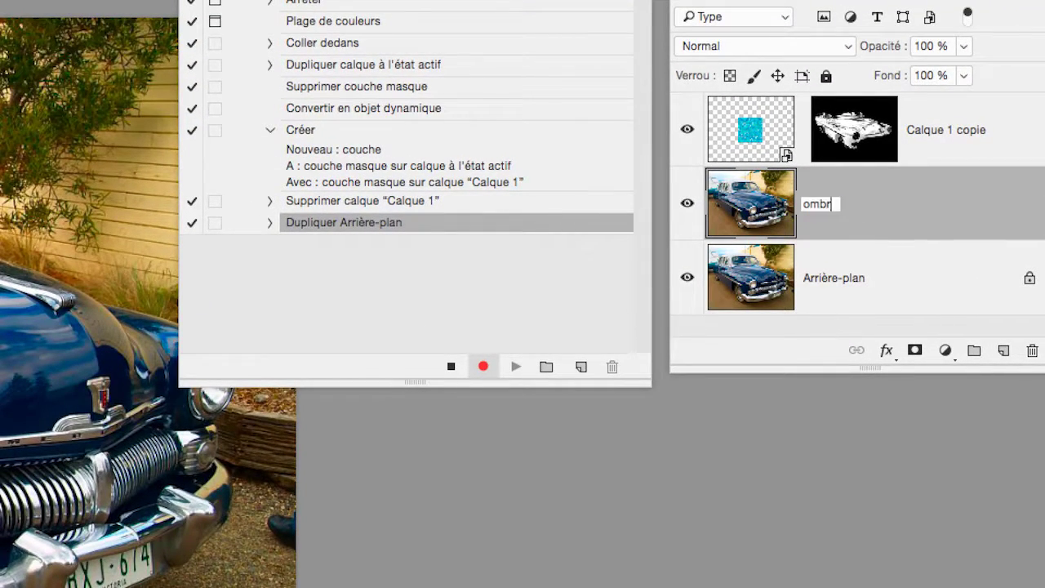
{"action": "type", "text": "es"}
{"action": "key", "text": "Return"}
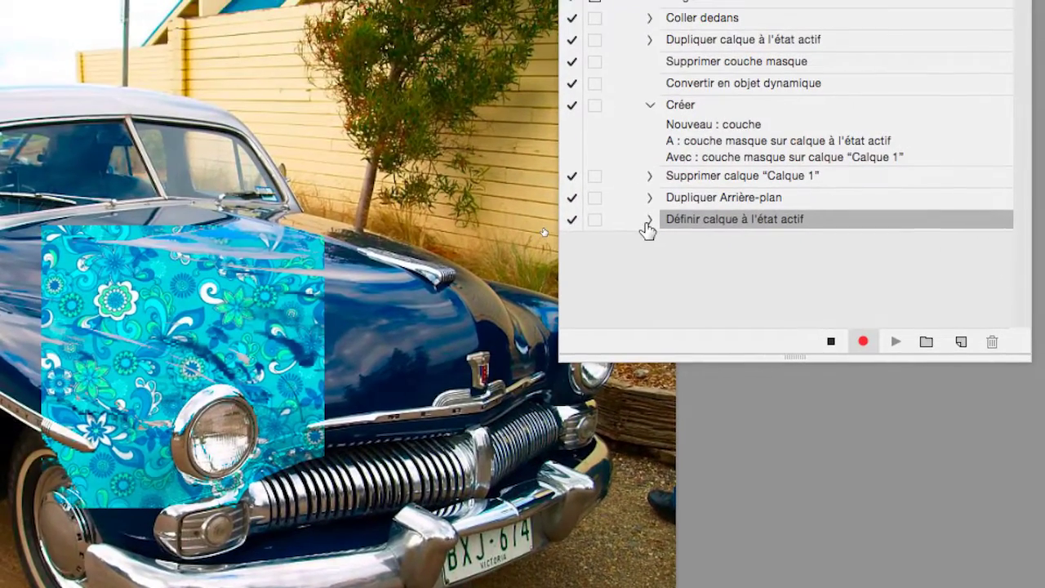
{"action": "left_click", "coordinate": [642, 219]}
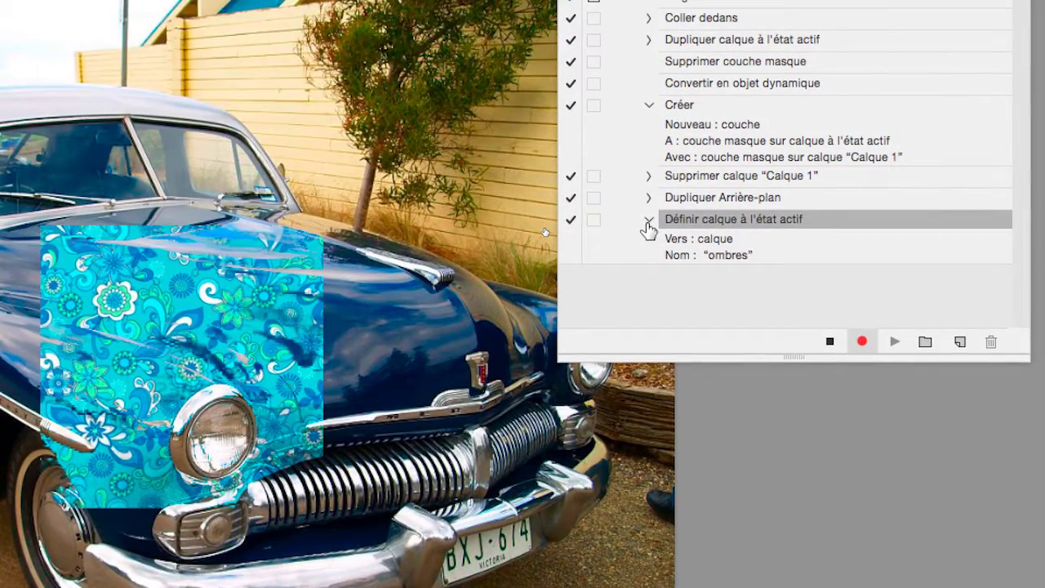
{"action": "left_click", "coordinate": [648, 221]}
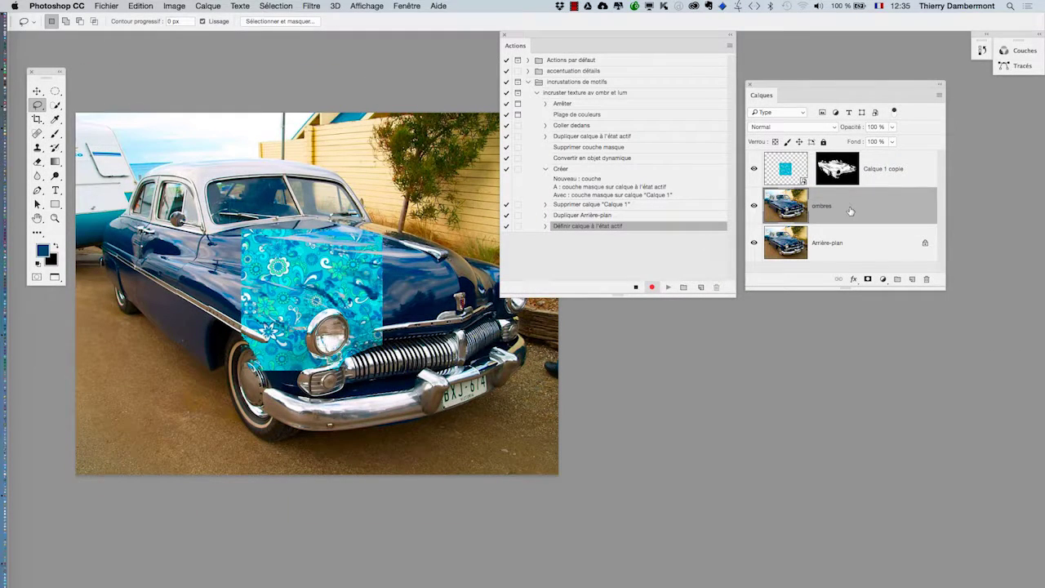
Desaturate the ombres layer with the Désaturation command
{"action": "left_click", "coordinate": [183, 7]}
{"action": "mouse_move", "coordinate": [220, 36]}
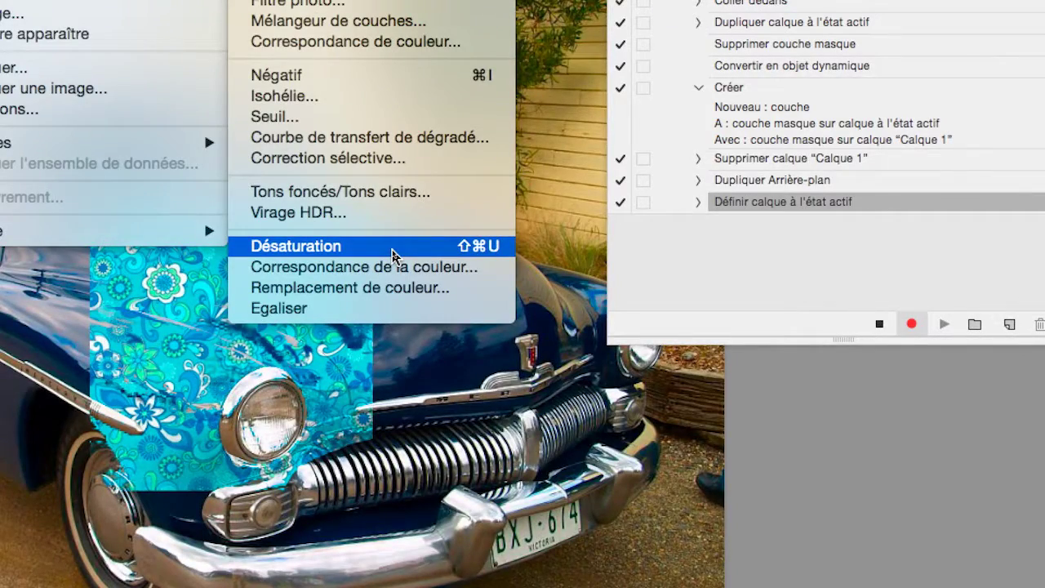
{"action": "left_click", "coordinate": [392, 249]}
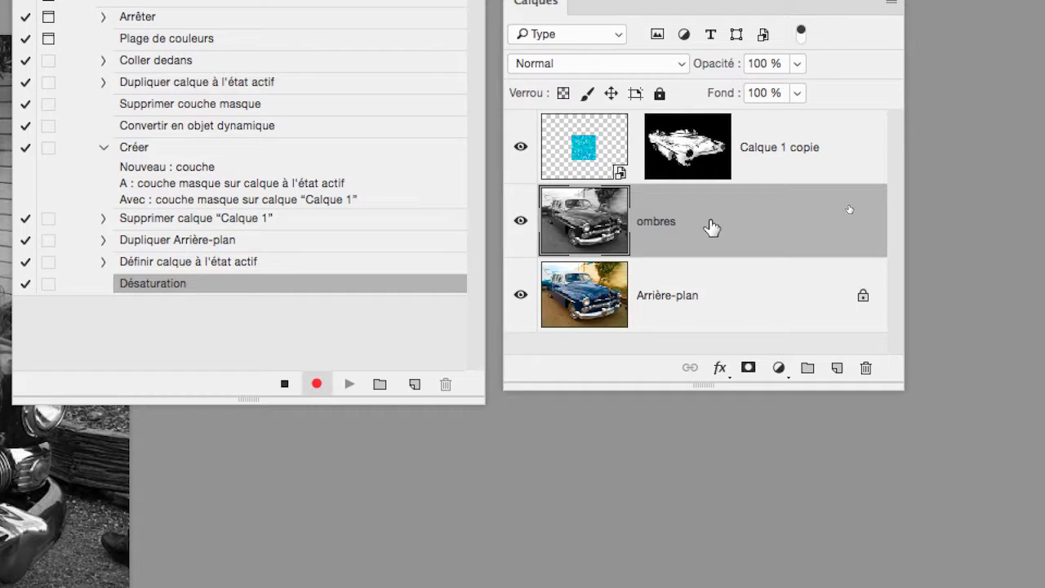
Duplicate the desaturated ombres layer and name the copy lumieres
{"action": "left_click_drag", "start_coordinate": [712, 228], "coordinate": [808, 342]}
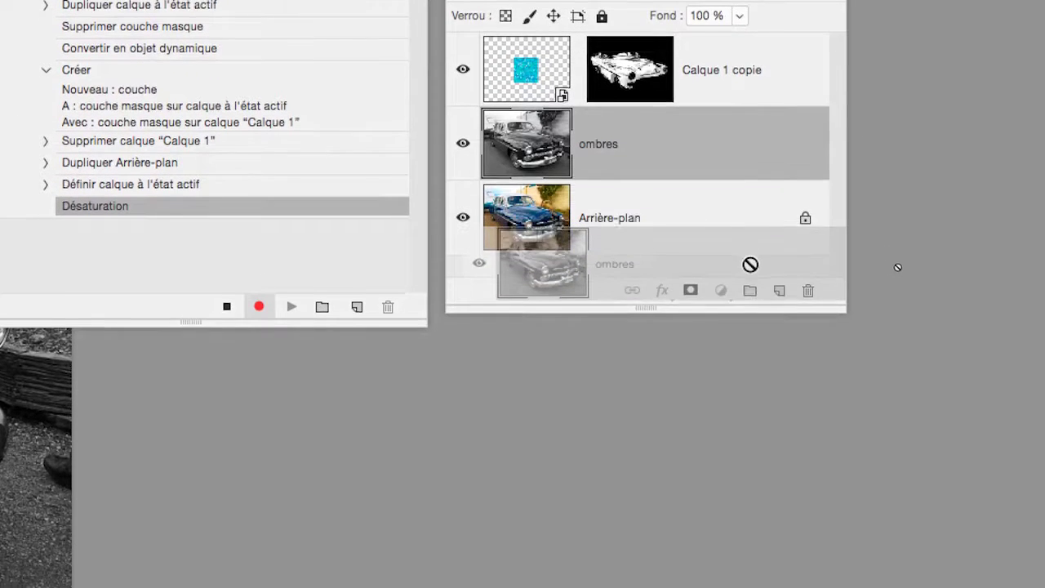
{"action": "left_click_drag", "start_coordinate": [750, 264], "coordinate": [842, 340]}
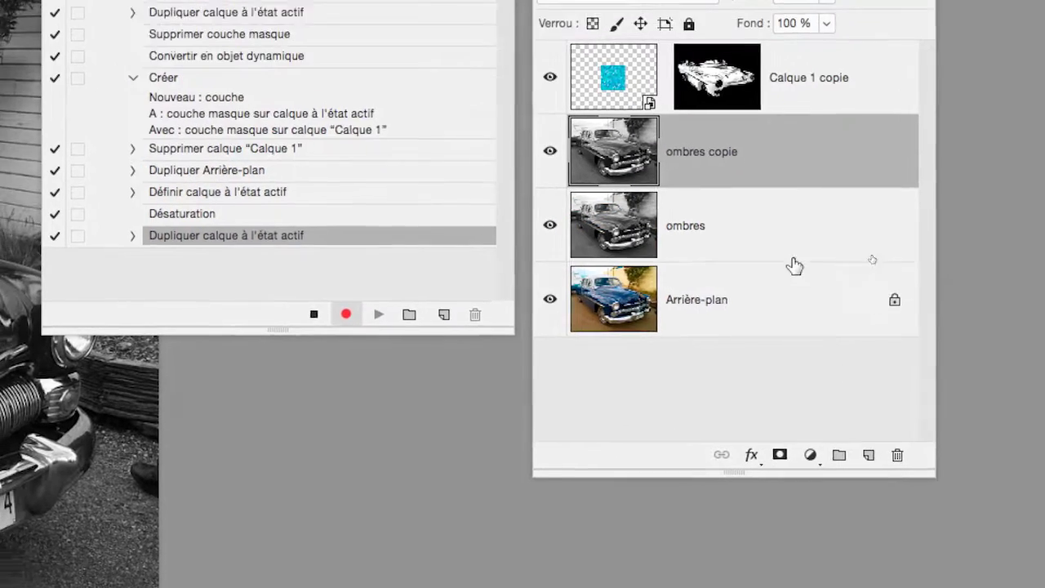
{"action": "double_click", "coordinate": [716, 152]}
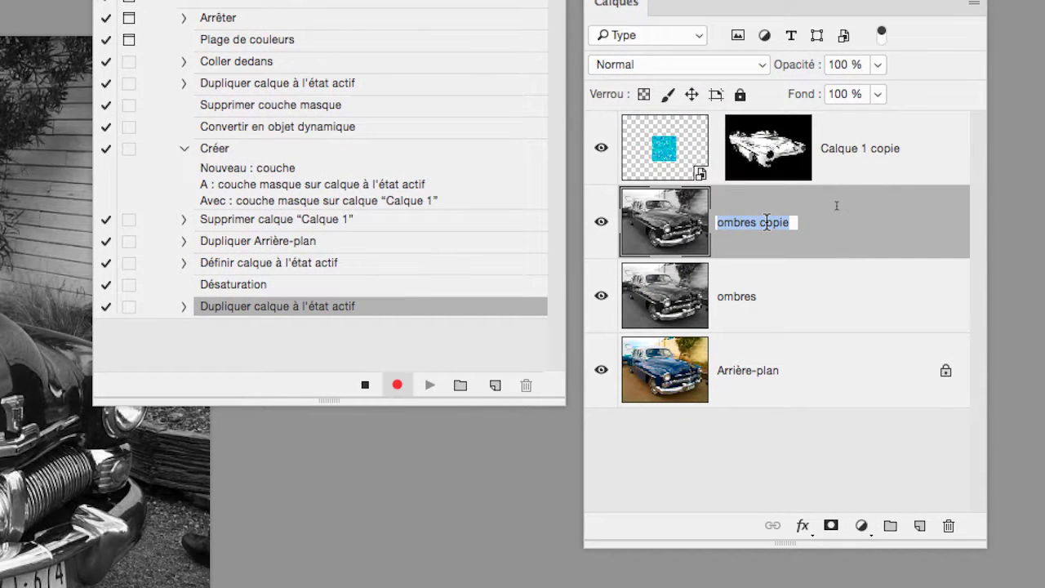
{"action": "key", "text": "BackSpace"}
{"action": "type", "text": "res"}
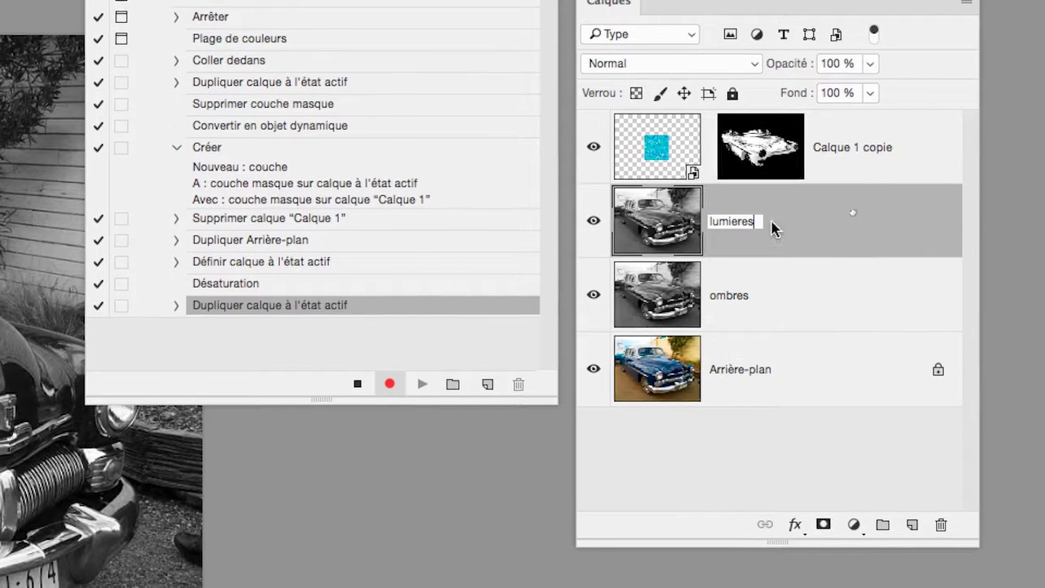
{"action": "key", "text": "Return"}
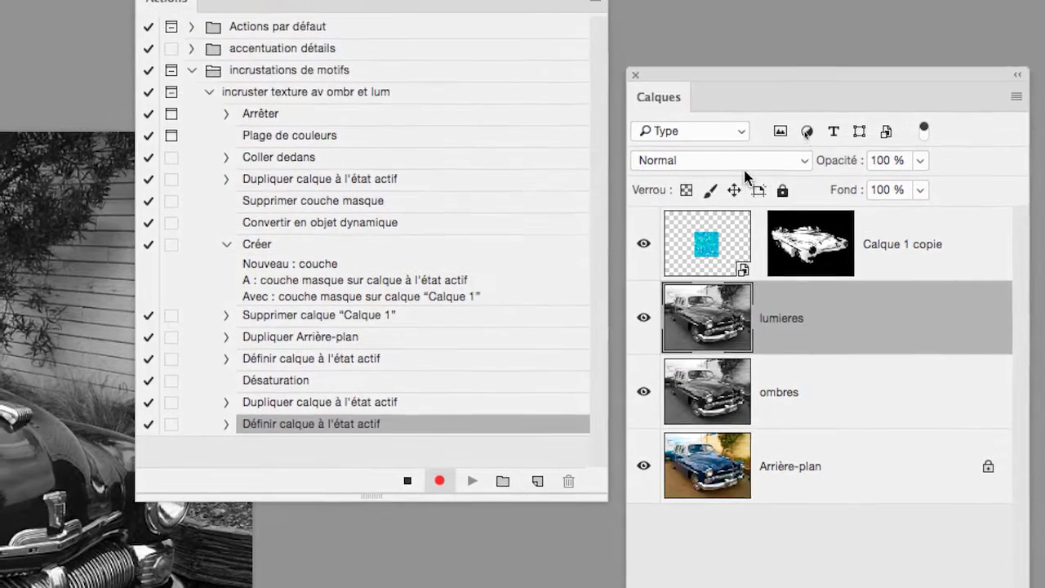
Set the blending mode of the lumieres layer to Superposition and of the ombres layer to Produit
{"action": "left_click", "coordinate": [676, 62]}
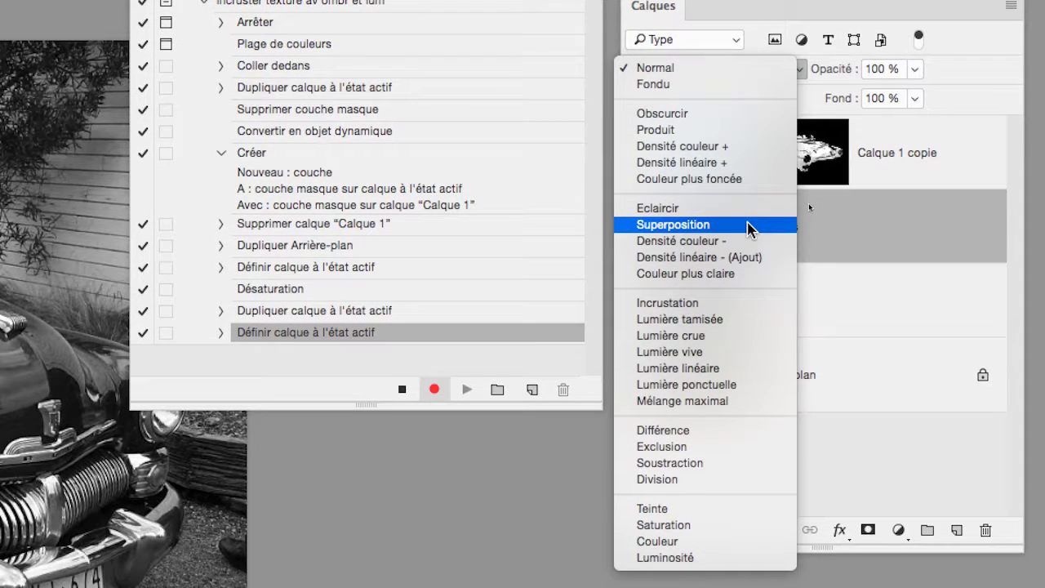
{"action": "left_click", "coordinate": [750, 229]}
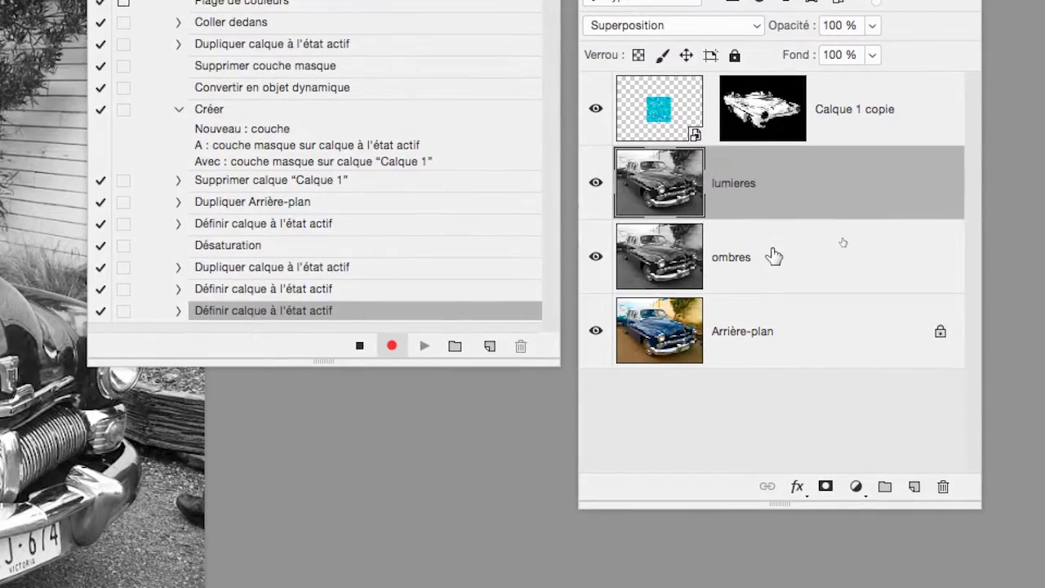
{"action": "left_click", "coordinate": [812, 301]}
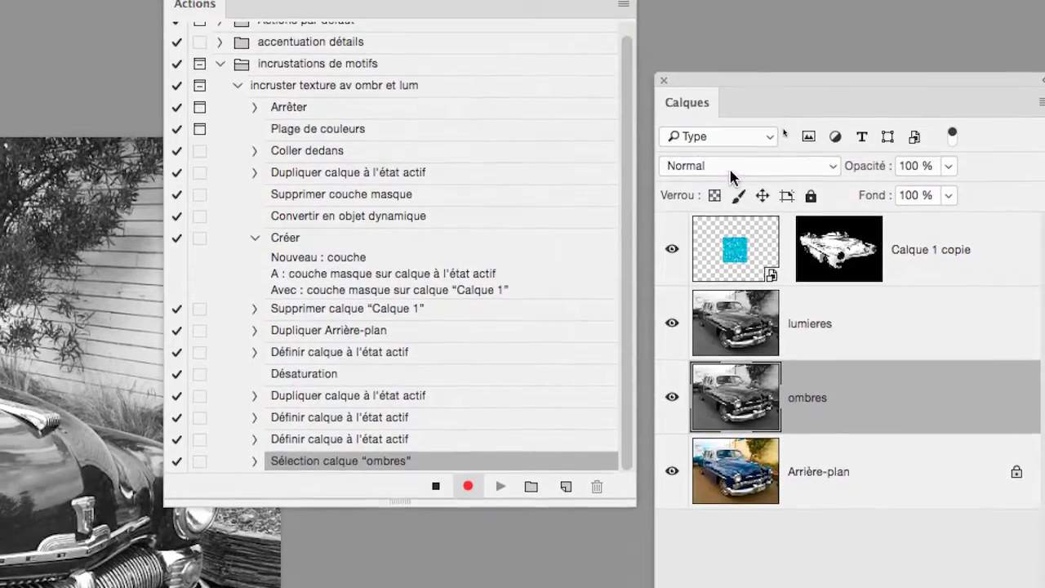
{"action": "left_click", "coordinate": [682, 59]}
{"action": "left_click", "coordinate": [729, 191]}
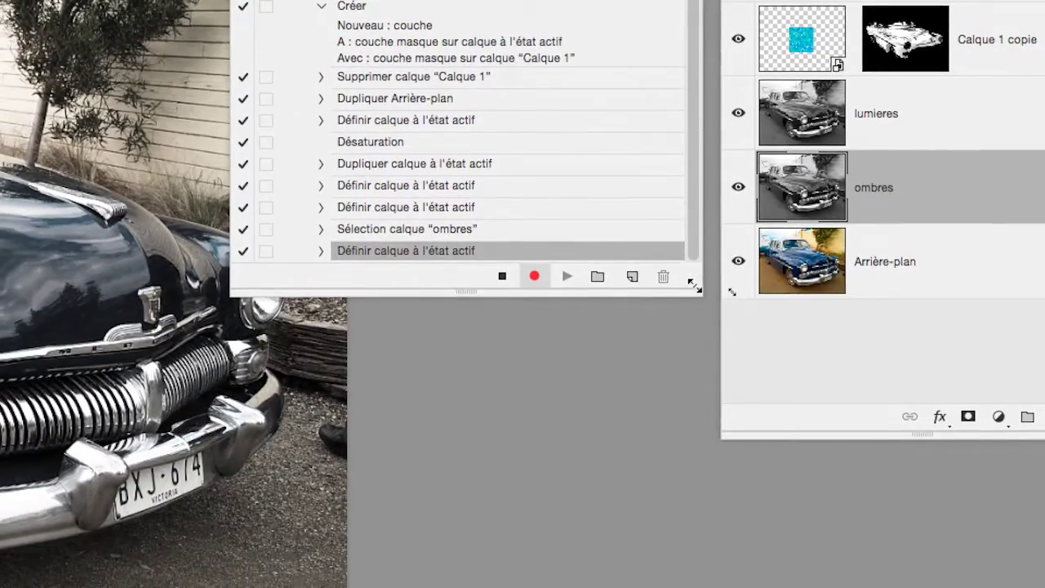
Enlarge the Actions panel and examine the details of the recorded ombres selection and last Définir calque steps
{"action": "left_click_drag", "start_coordinate": [697, 305], "coordinate": [697, 506]}
{"action": "left_click_drag", "start_coordinate": [697, 358], "coordinate": [695, 357]}
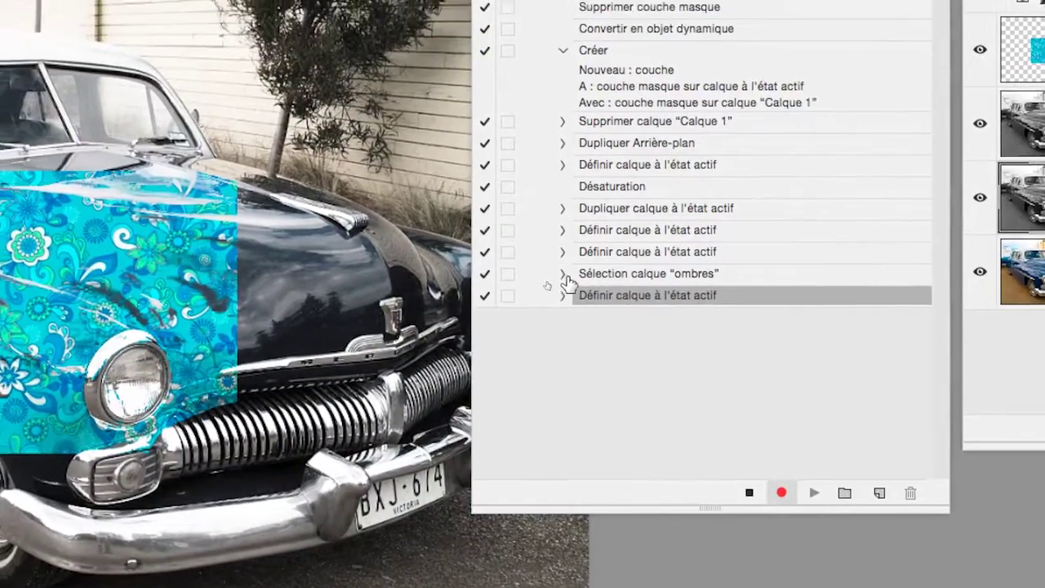
{"action": "left_click", "coordinate": [485, 252]}
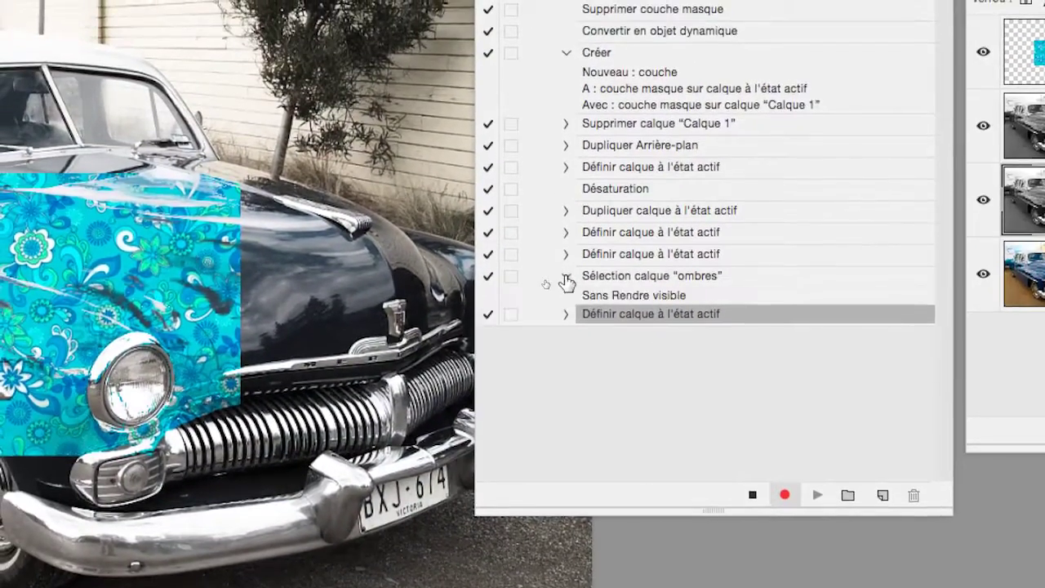
{"action": "left_click", "coordinate": [566, 277]}
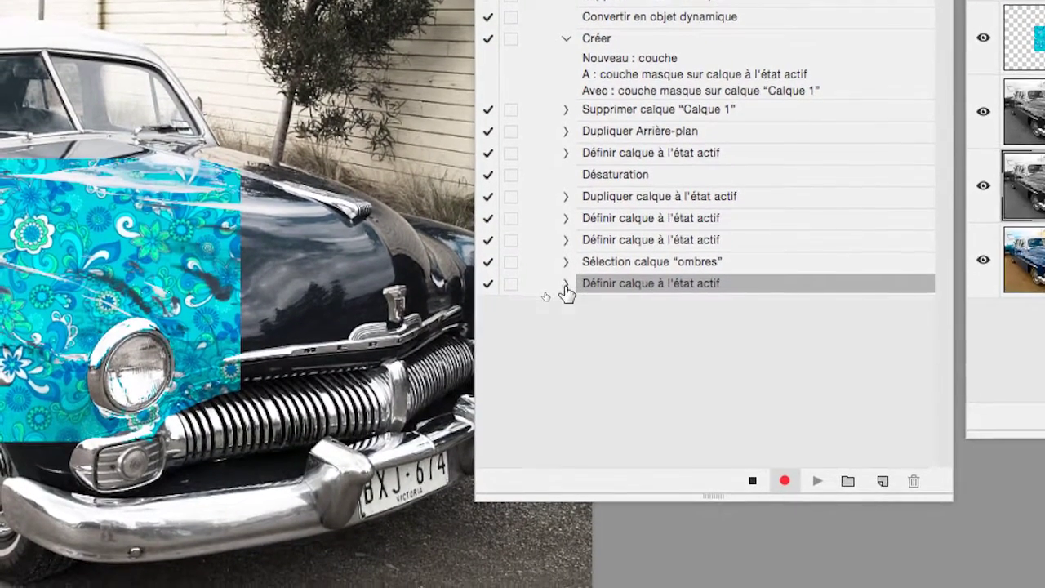
{"action": "left_click", "coordinate": [564, 292]}
{"action": "left_click", "coordinate": [564, 293]}
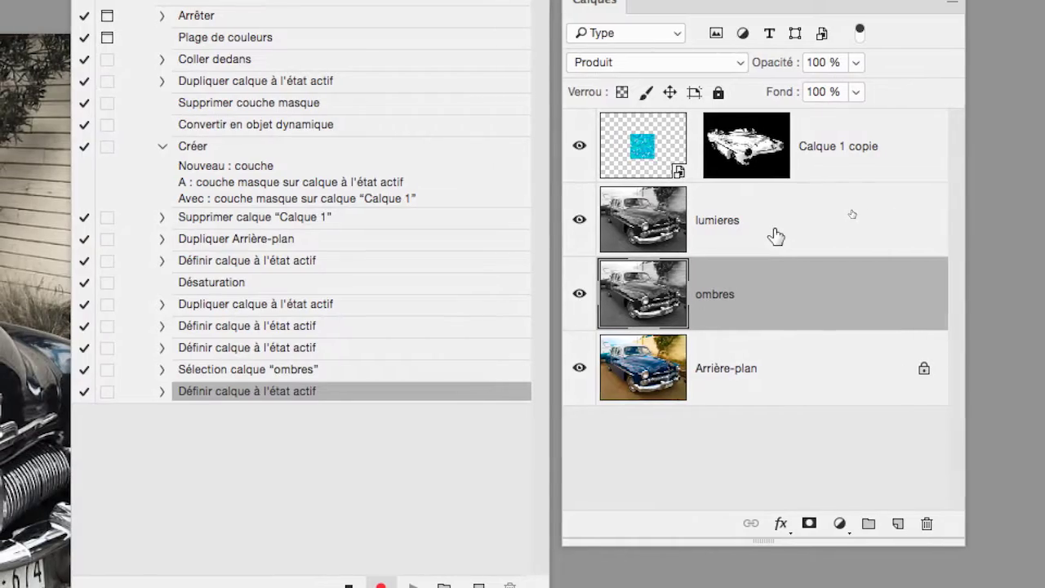
Move lumieres and ombres above Calque 1 copie, with lumieres on top, and clip both layers to it
{"action": "left_click_drag", "start_coordinate": [774, 235], "coordinate": [772, 145]}
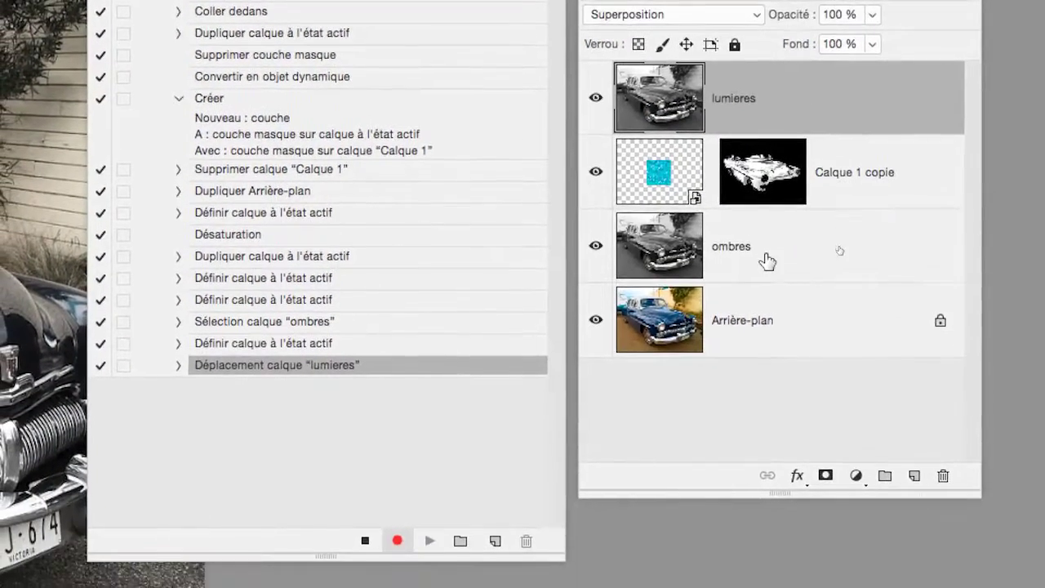
{"action": "left_click_drag", "start_coordinate": [771, 314], "coordinate": [765, 214]}
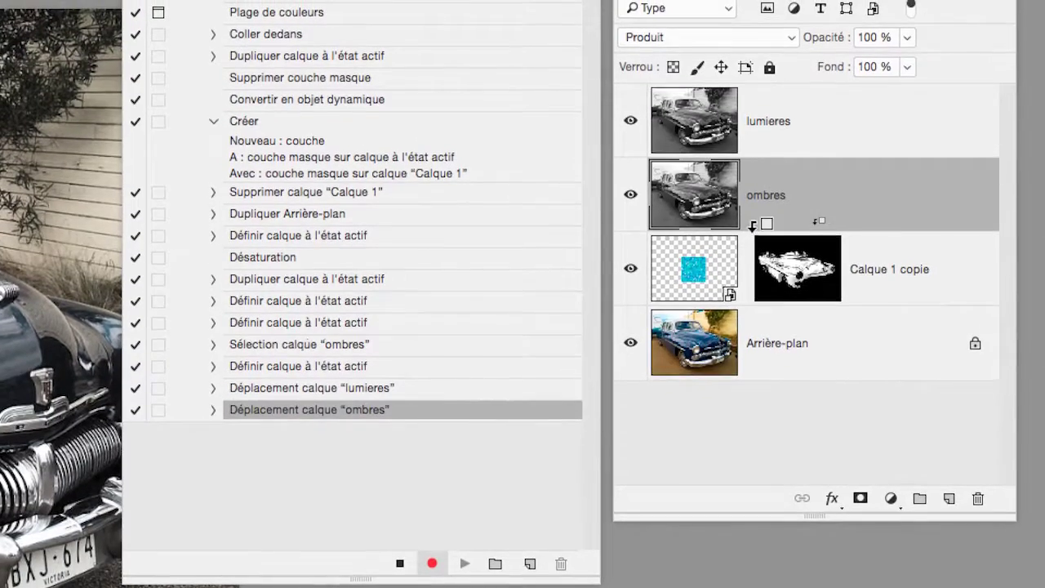
{"action": "left_click", "coordinate": [849, 206], "text": "alt"}
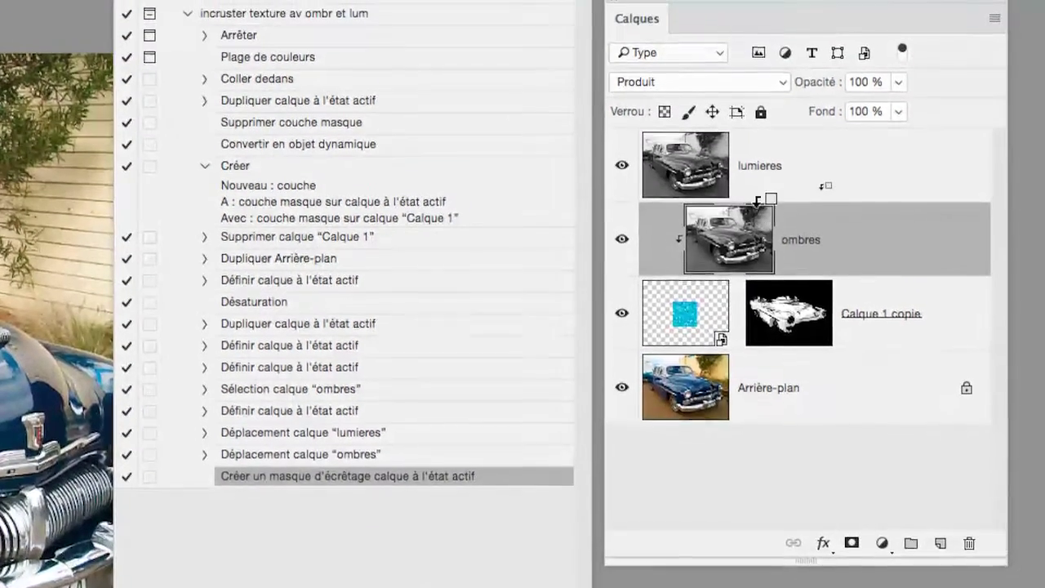
{"action": "left_click", "coordinate": [767, 154], "text": "alt"}
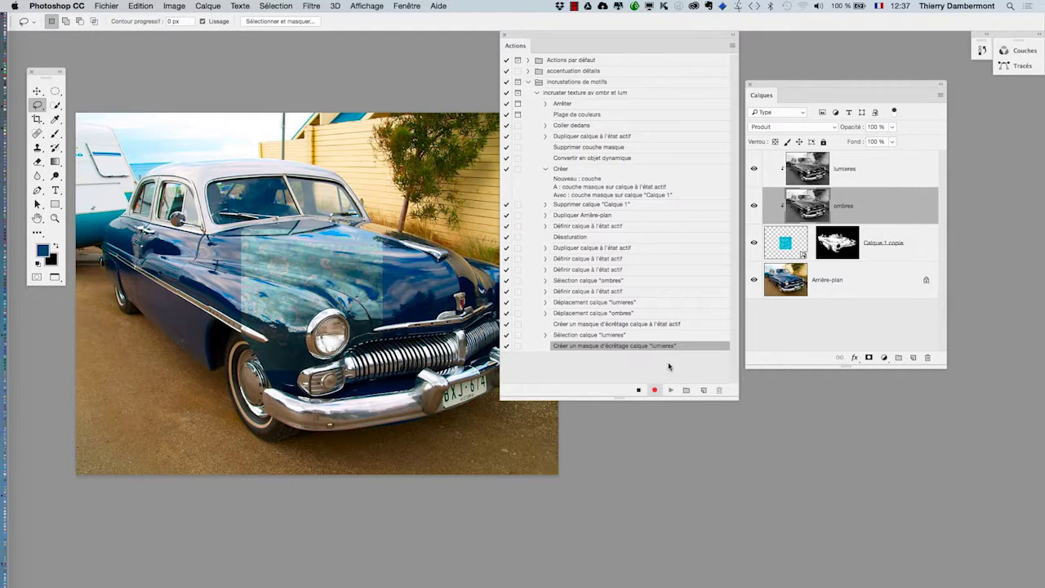
Stop recording and save the incrustations de motifs set as incrustations de motifs.atn in the Les scripts dans Photoshop - INCRUST MOTIF folder
{"action": "left_click", "coordinate": [638, 391]}
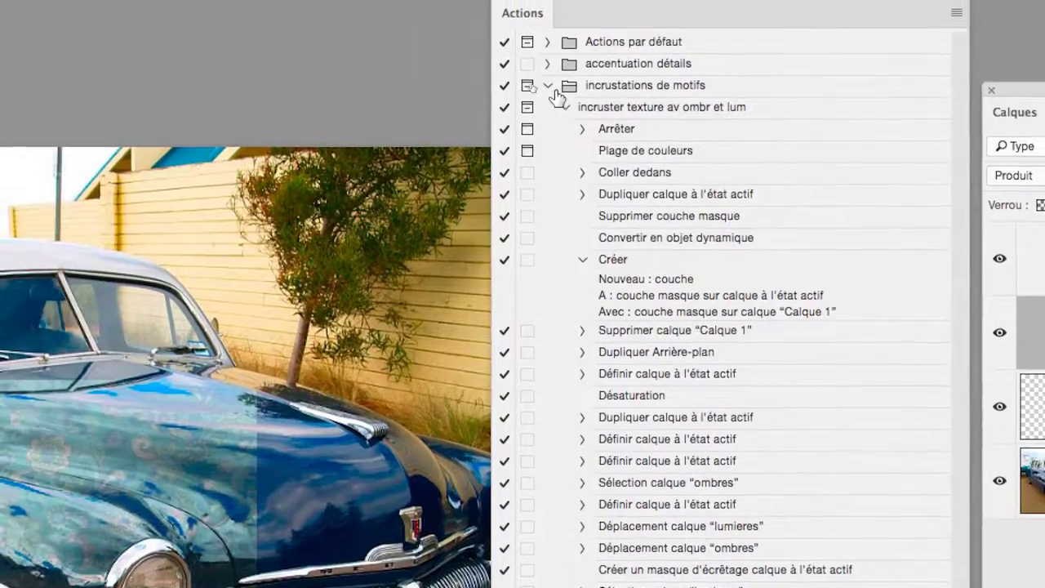
{"action": "left_click", "coordinate": [549, 87]}
{"action": "left_click", "coordinate": [611, 87]}
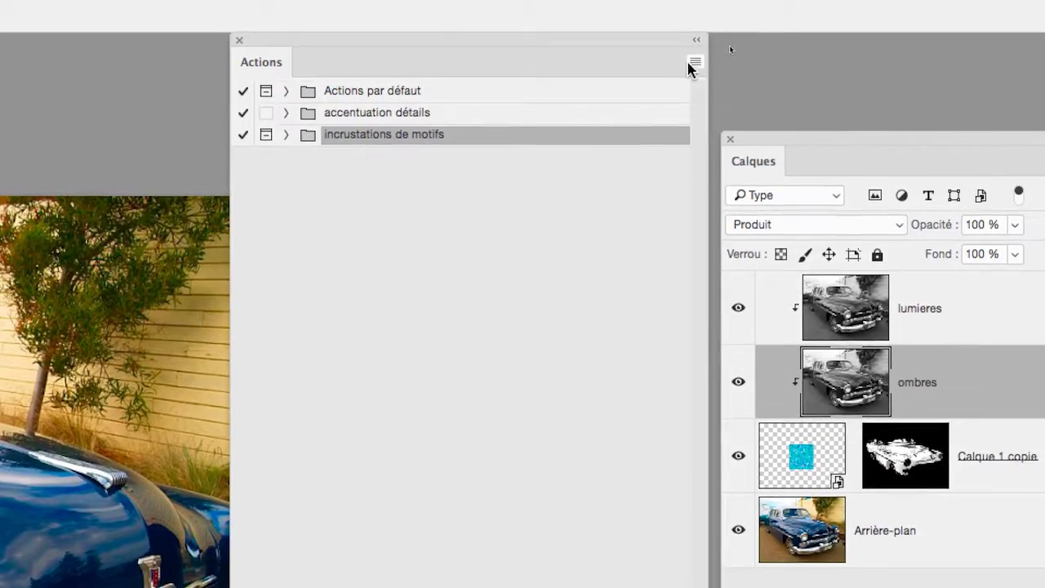
{"action": "left_click", "coordinate": [694, 63]}
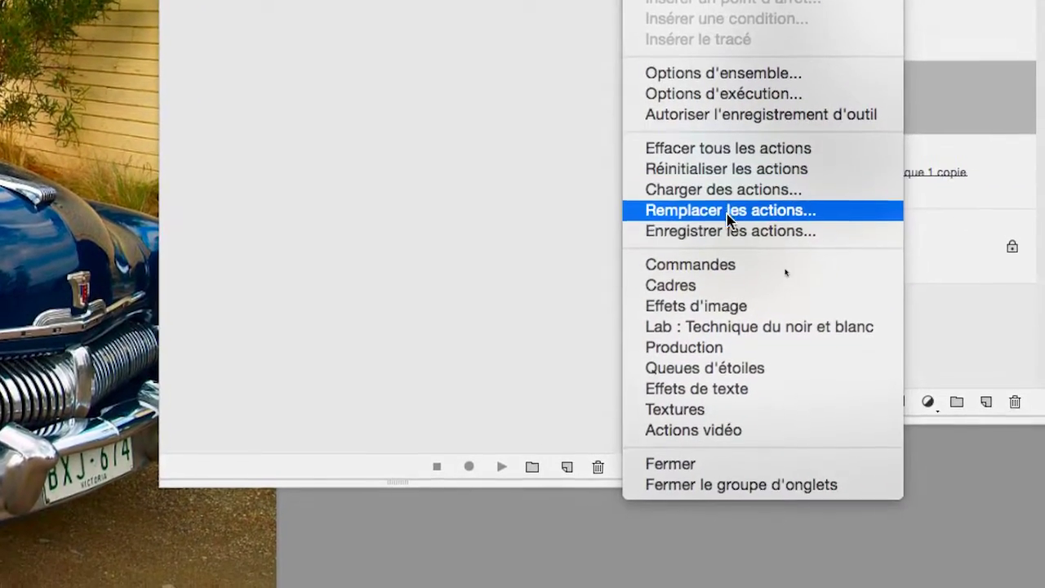
{"action": "left_click", "coordinate": [730, 231]}
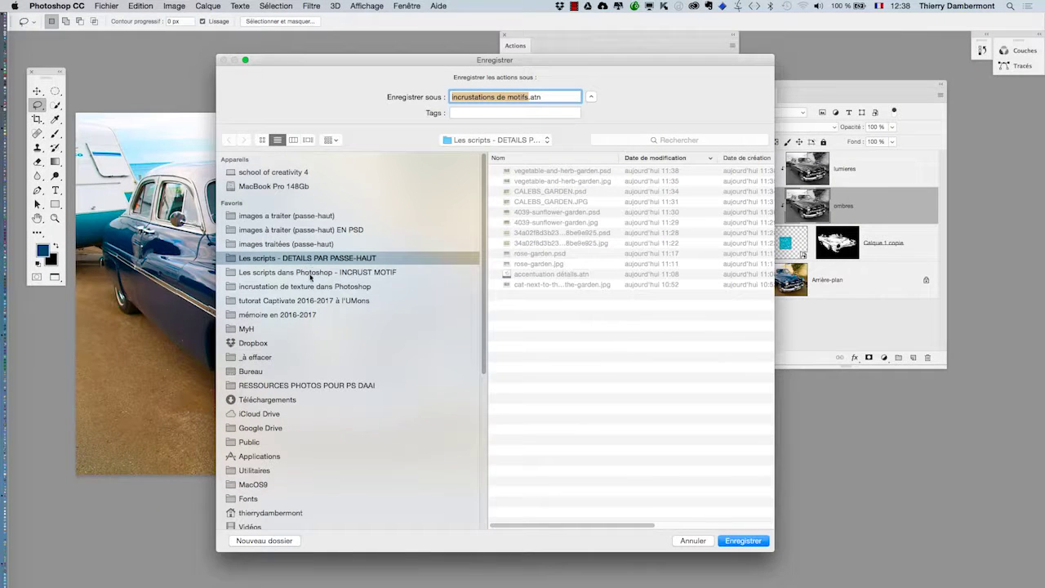
{"action": "left_click", "coordinate": [346, 274]}
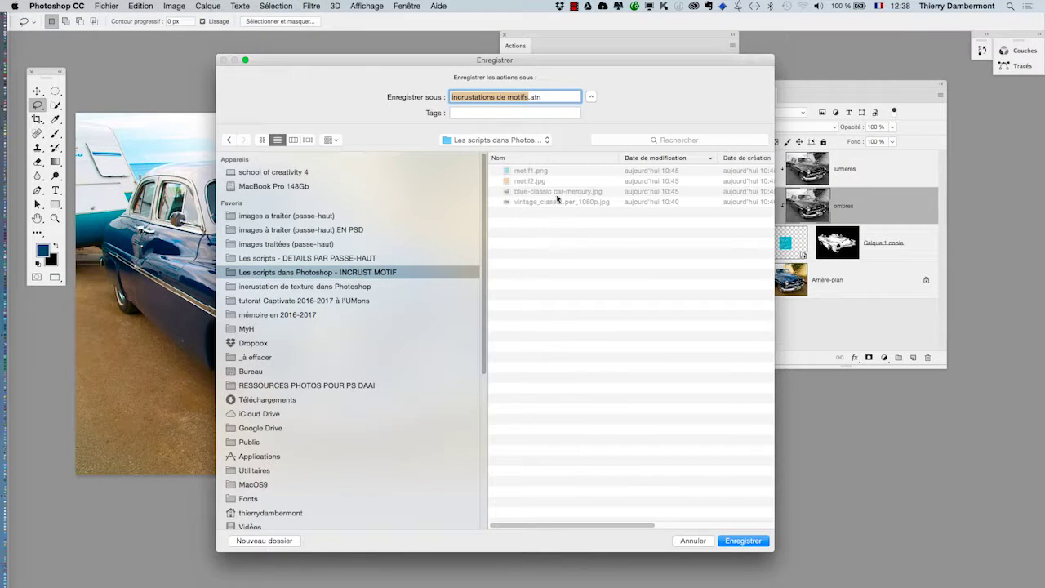
{"action": "left_click", "coordinate": [743, 541]}
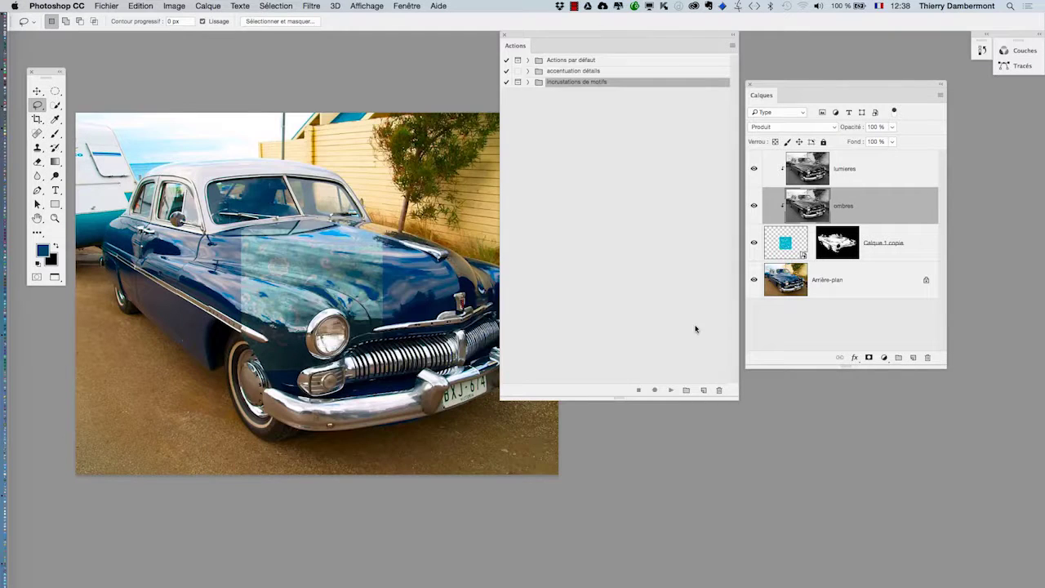
Shrink and reposition the Actions panel, and close the blue car and blue pattern images without saving
{"action": "left_click_drag", "start_coordinate": [733, 398], "coordinate": [726, 183]}
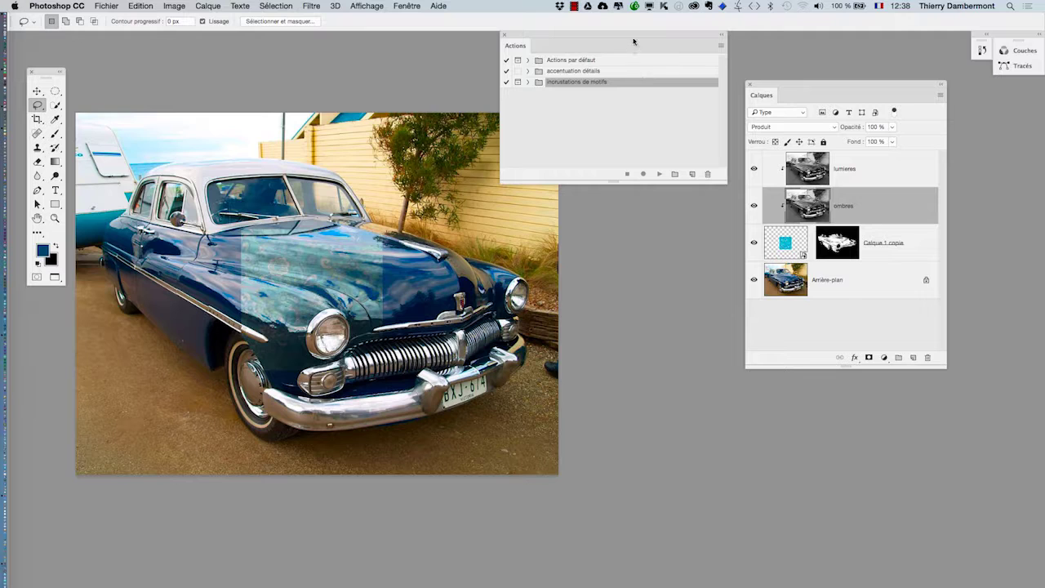
{"action": "left_click_drag", "start_coordinate": [634, 39], "coordinate": [624, 84]}
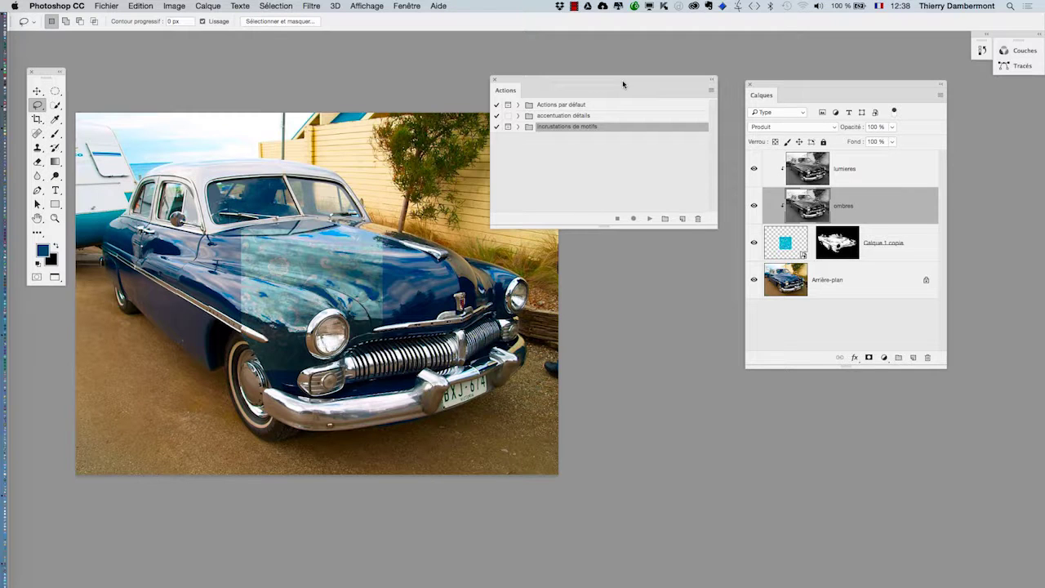
{"action": "key", "text": "super+w"}
{"action": "left_click", "coordinate": [476, 204]}
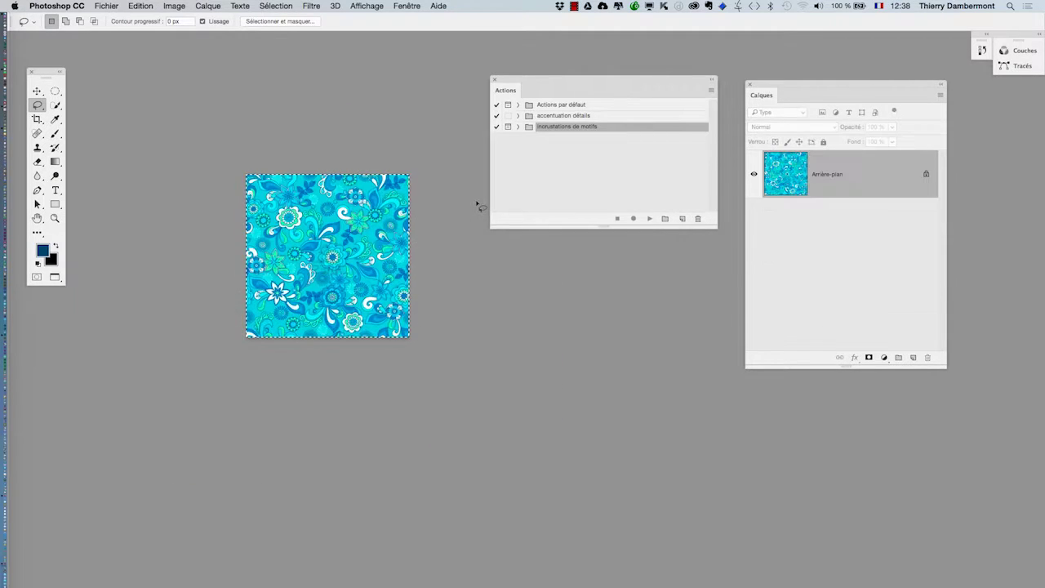
{"action": "key", "text": "super+w"}
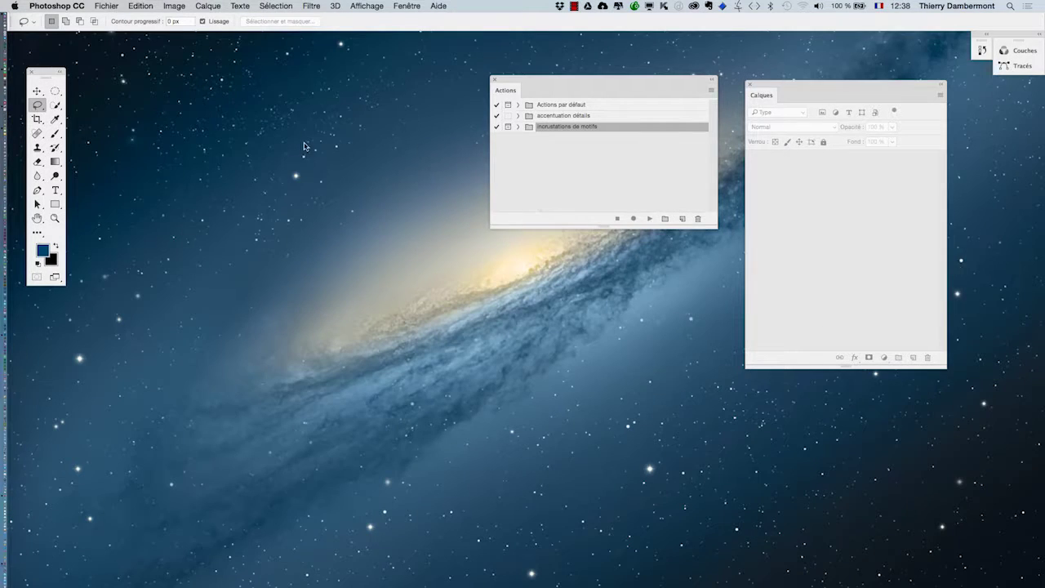
Open motif2.jpg and the vintage_classic_car desktop wallpaper image together from the INCRUST MOTIF folder
{"action": "left_click", "coordinate": [106, 6]}
{"action": "left_click", "coordinate": [123, 33]}
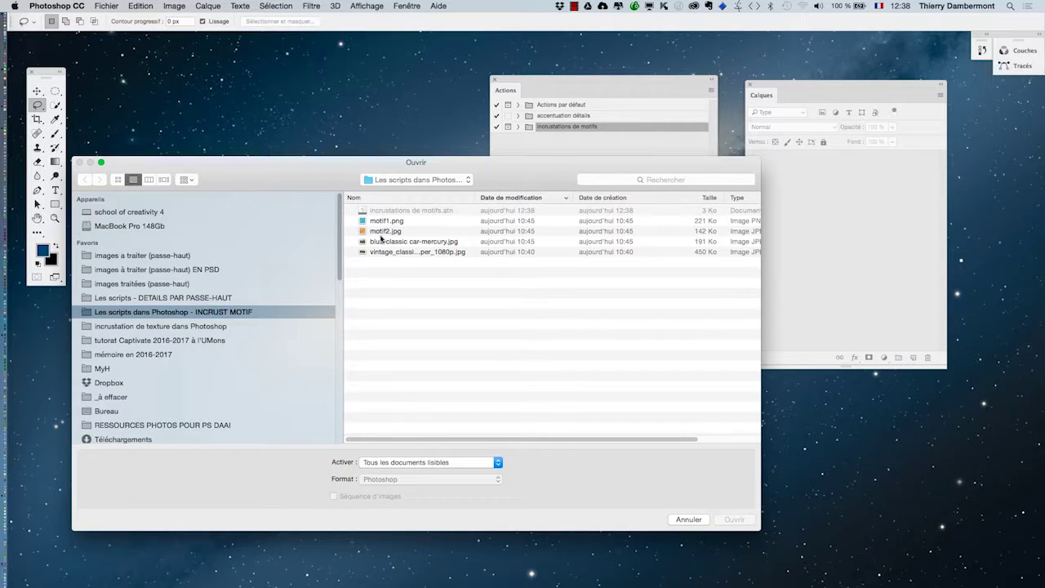
{"action": "left_click", "coordinate": [118, 179]}
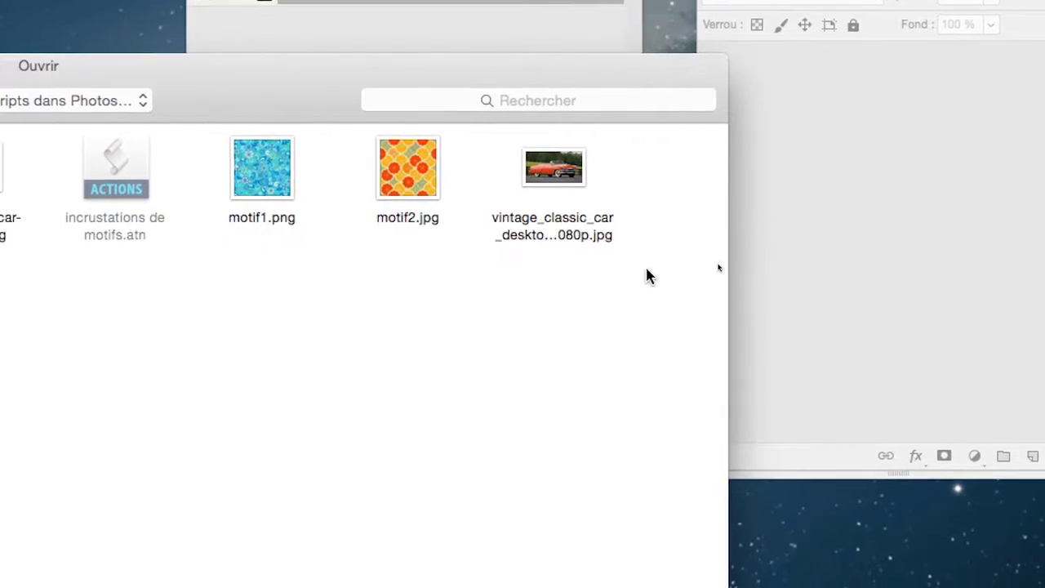
{"action": "left_click_drag", "start_coordinate": [719, 265], "coordinate": [553, 232]}
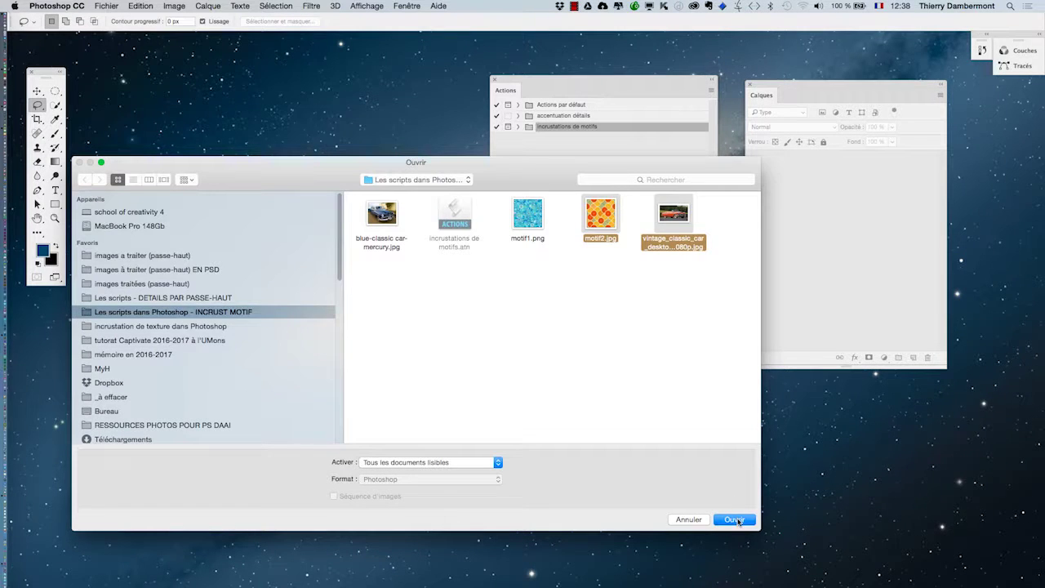
{"action": "left_click", "coordinate": [737, 520]}
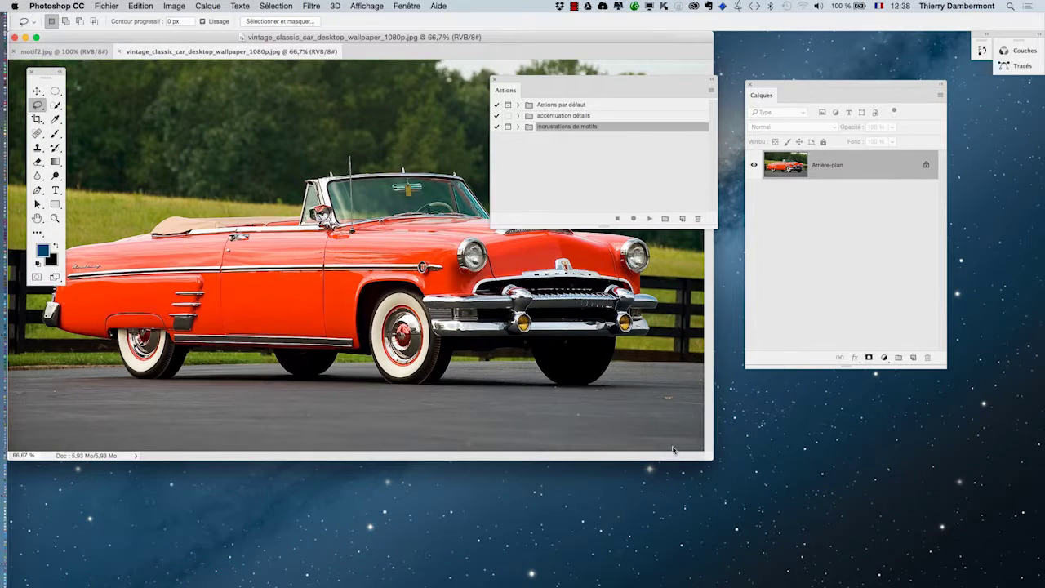
Set the images to full-screen display mode and copy the entire motif2.jpg pattern
{"action": "key", "text": "f"}
{"action": "left_click_drag", "start_coordinate": [530, 415], "coordinate": [484, 414]}
{"action": "key", "text": "ctrl+Tab"}
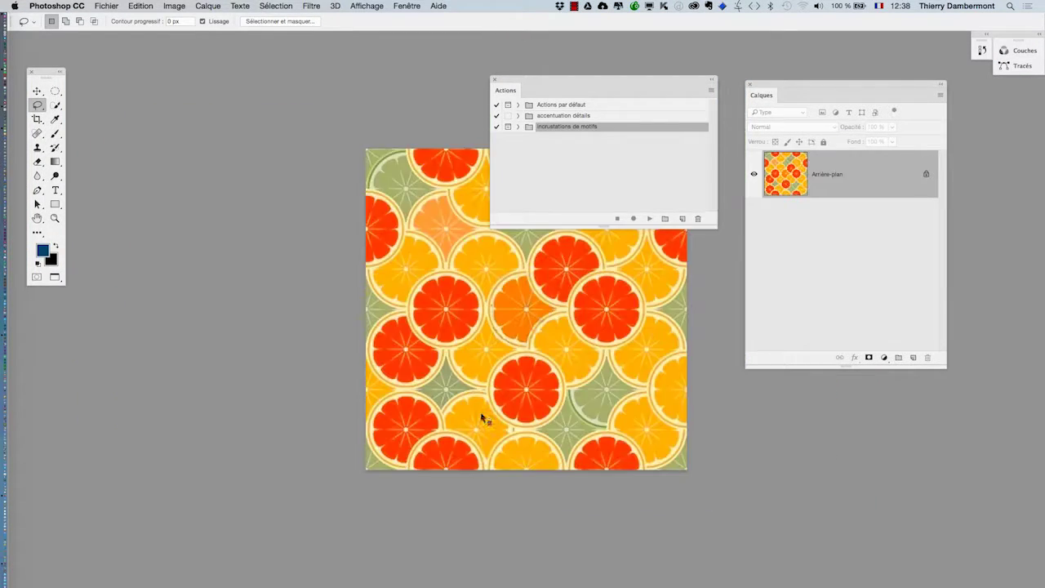
{"action": "key", "text": "super+a"}
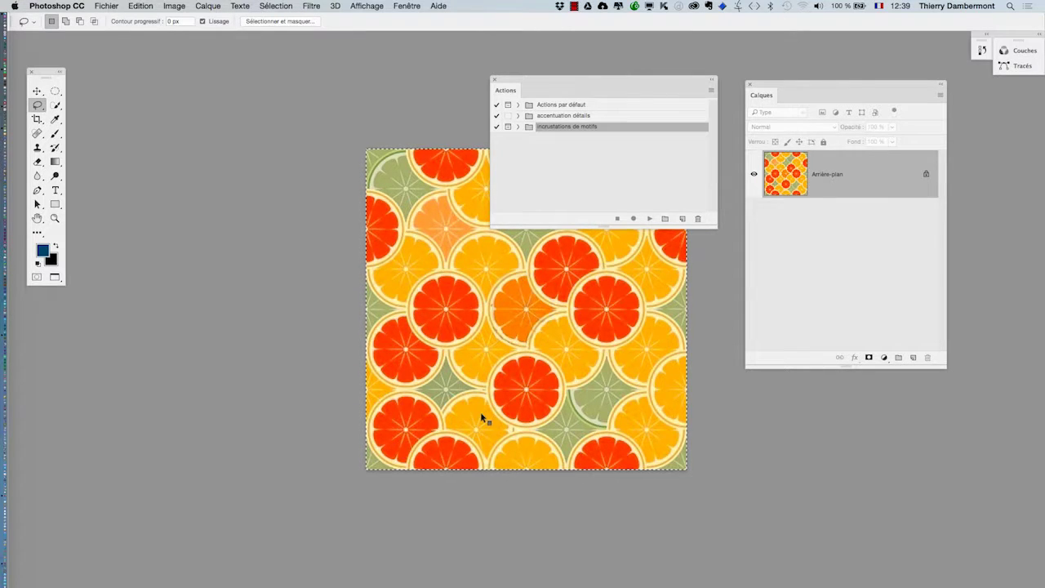
Draw a rough lasso selection around the body of the red car in the wallpaper image
{"action": "key", "text": "ctrl+Tab"}
{"action": "scroll", "coordinate": [493, 404], "scroll_direction": "down", "scroll_amount": 1}
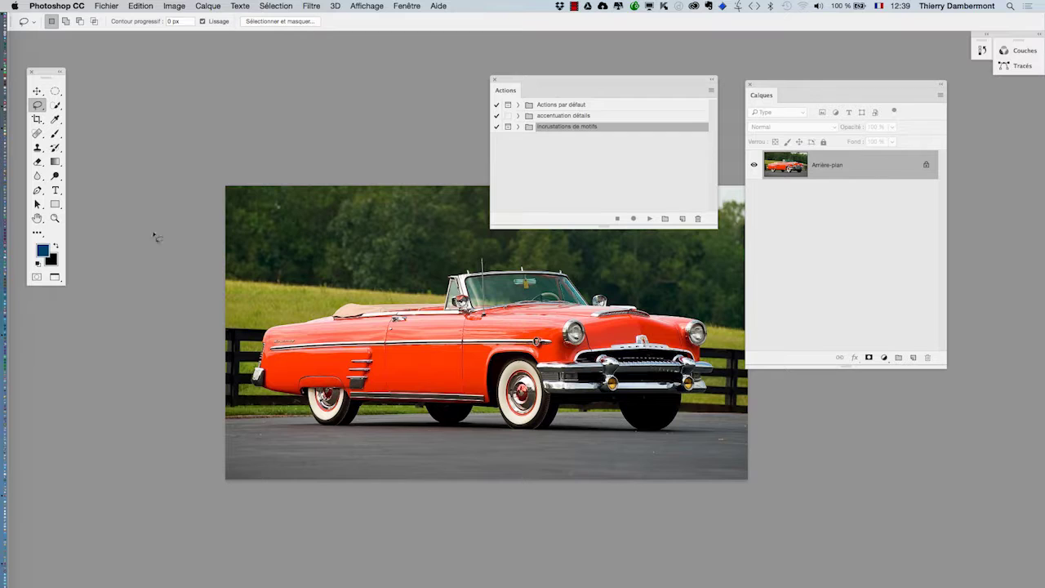
{"action": "mouse_move", "coordinate": [253, 317]}
{"action": "left_mouse_down"}
{"action": "mouse_move", "coordinate": [255, 352]}
{"action": "mouse_move", "coordinate": [311, 415]}
{"action": "mouse_move", "coordinate": [433, 417]}
{"action": "mouse_move", "coordinate": [574, 412]}
{"action": "mouse_move", "coordinate": [669, 388]}
{"action": "mouse_move", "coordinate": [713, 312]}
{"action": "mouse_move", "coordinate": [566, 275]}
{"action": "mouse_move", "coordinate": [462, 294]}
{"action": "left_mouse_up"}
{"action": "left_click_drag", "start_coordinate": [351, 295], "coordinate": [274, 319]}
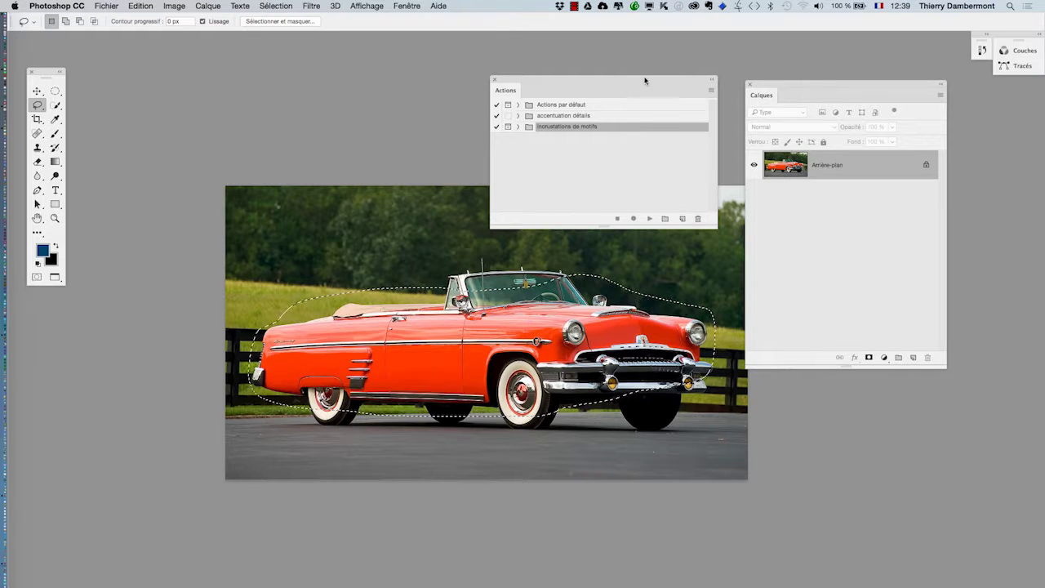
Run the incruster texture av ombr et lum action on the car image and continue past its stop message
{"action": "left_click", "coordinate": [519, 127]}
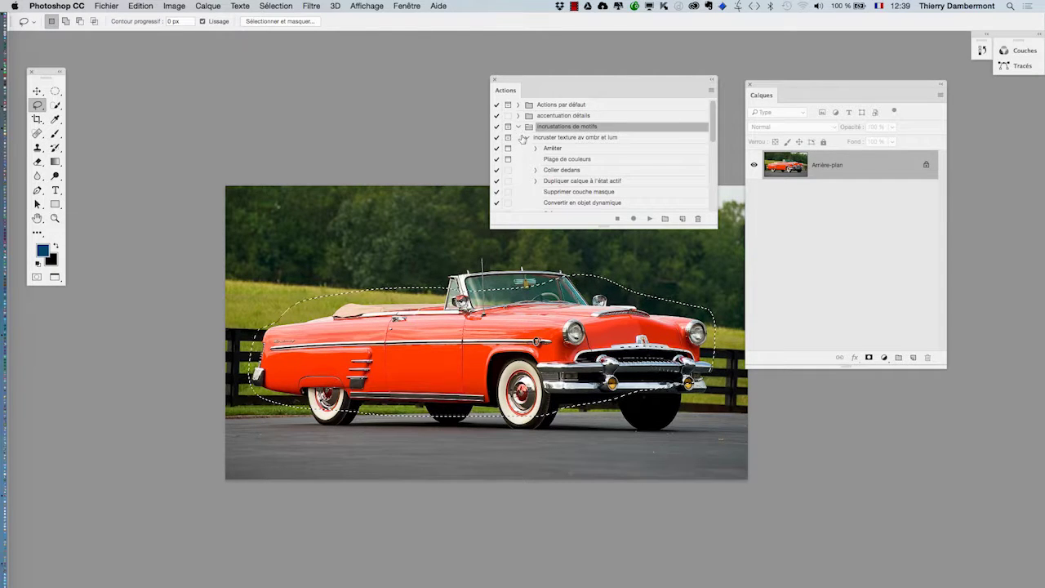
{"action": "left_click", "coordinate": [527, 138]}
{"action": "left_click", "coordinate": [563, 138]}
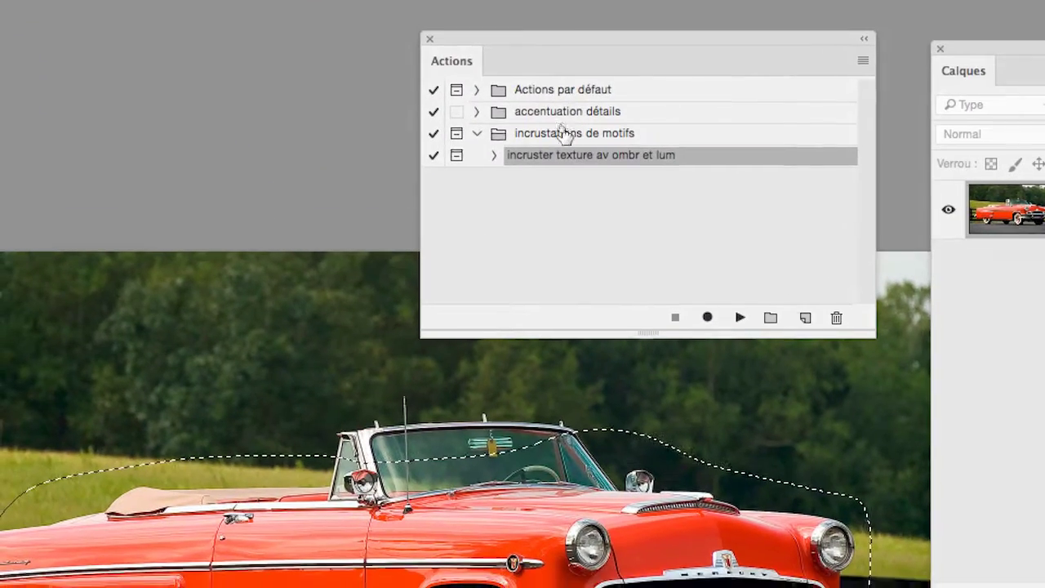
{"action": "left_click", "coordinate": [556, 112]}
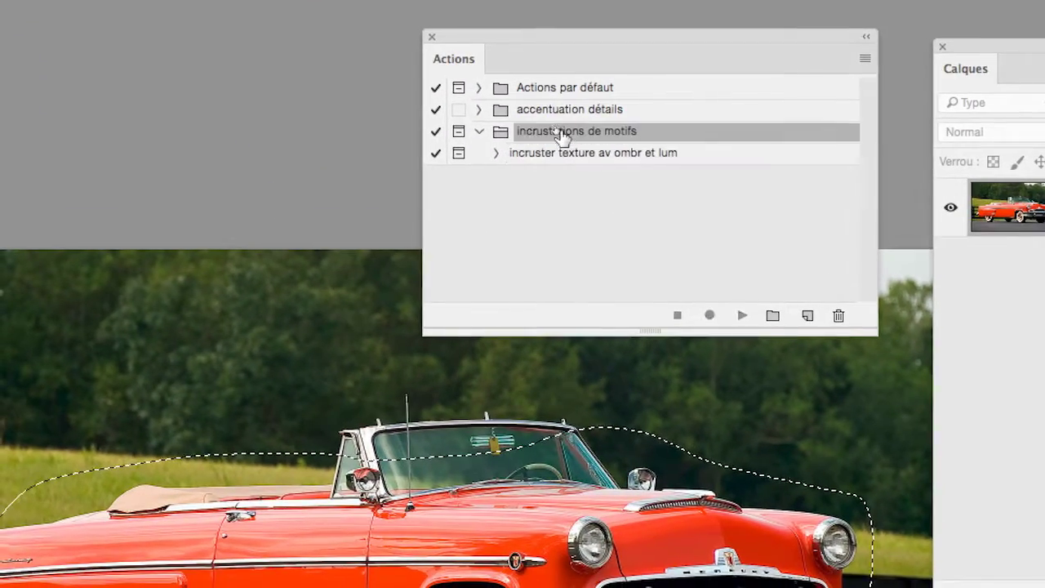
{"action": "left_click", "coordinate": [471, 113]}
{"action": "left_click", "coordinate": [529, 128]}
{"action": "left_click", "coordinate": [572, 149]}
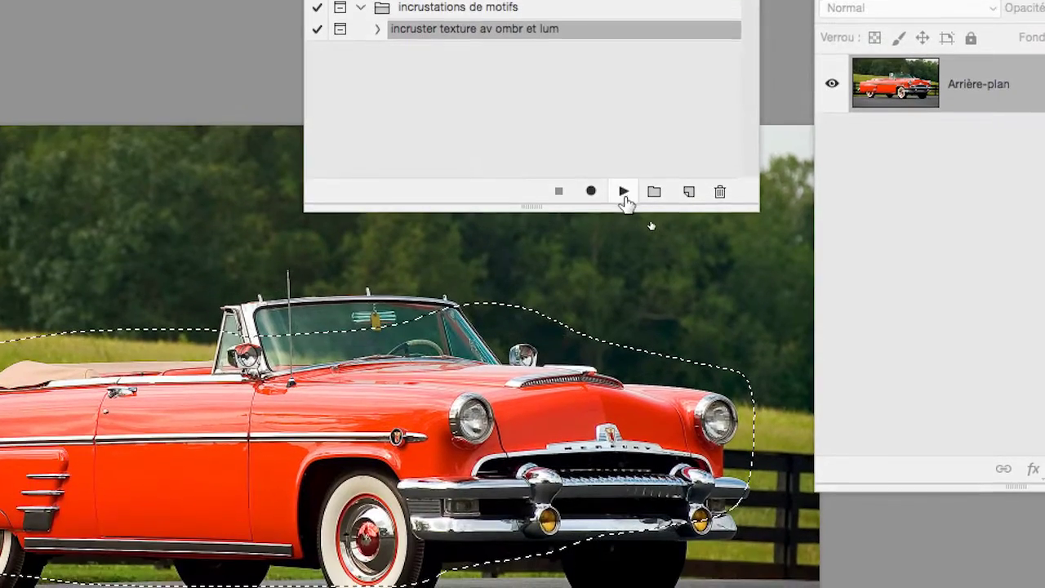
{"action": "left_click", "coordinate": [714, 299]}
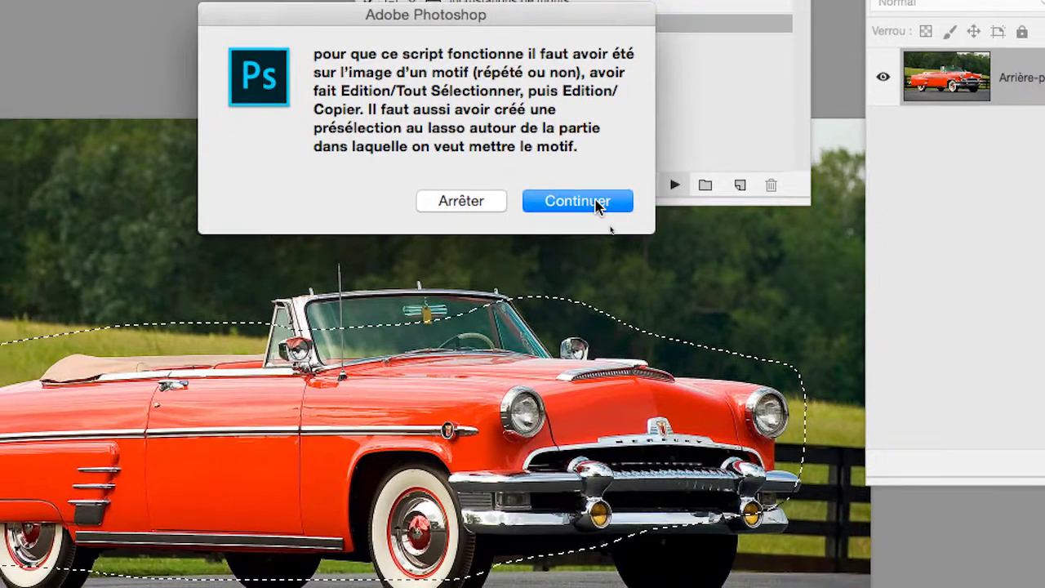
{"action": "left_click", "coordinate": [597, 204]}
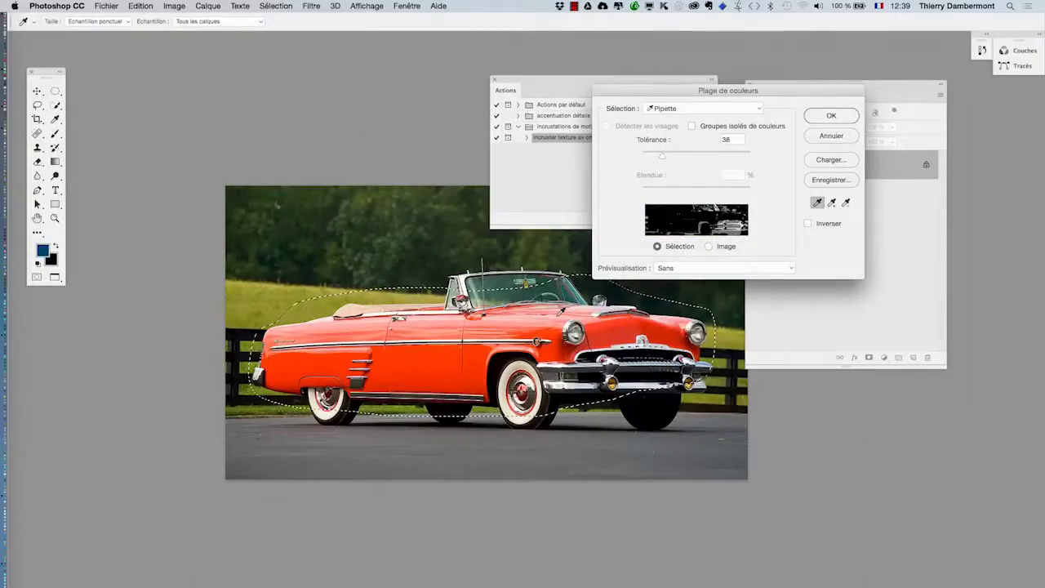
Sample the red of the car's hood in Plage de couleurs, add the door's red to the range, and accept it
{"action": "left_click", "coordinate": [605, 338]}
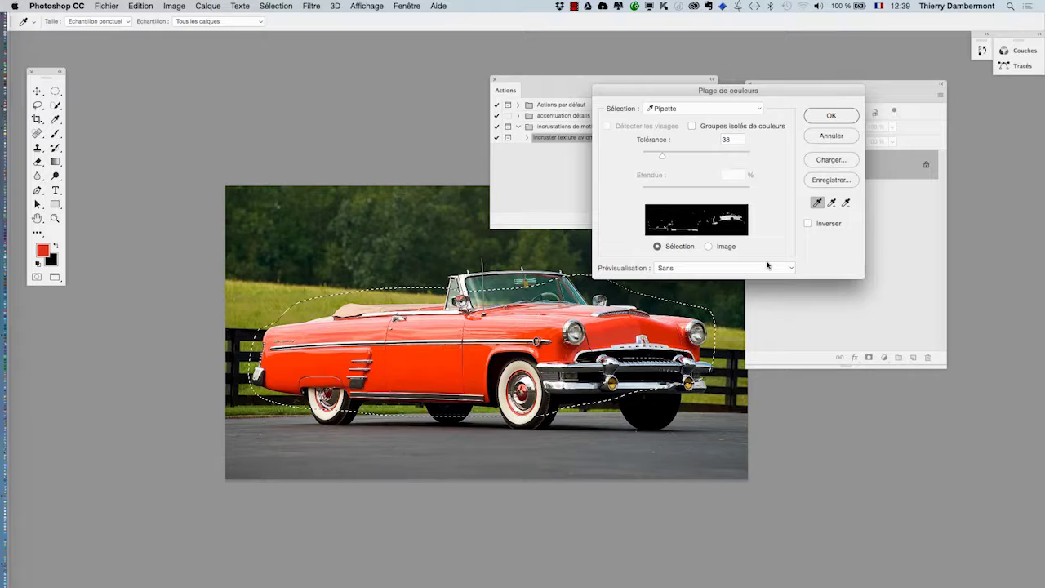
{"action": "left_click", "coordinate": [833, 203]}
{"action": "left_click", "coordinate": [460, 353]}
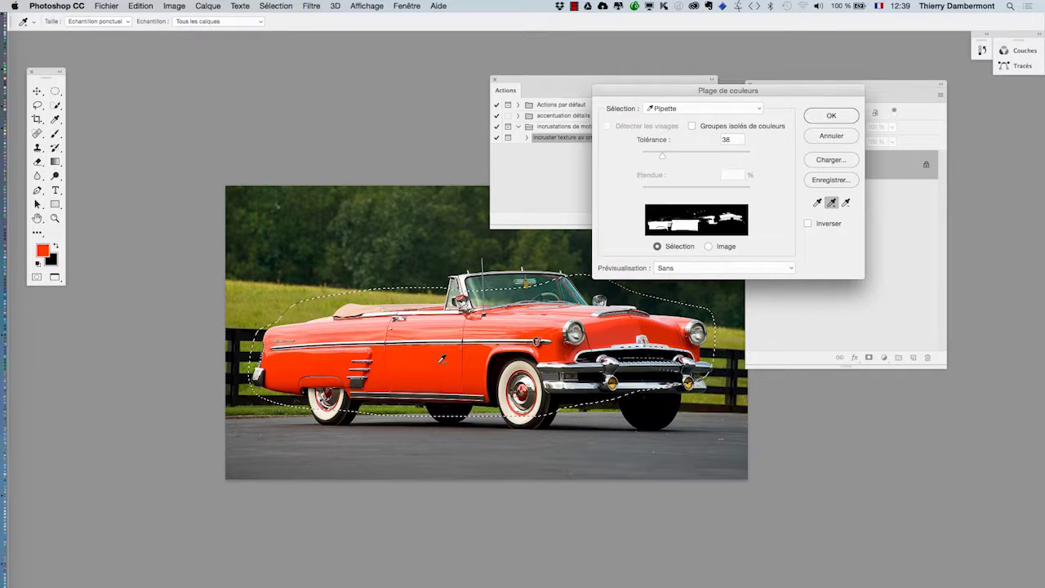
{"action": "left_click", "coordinate": [831, 115]}
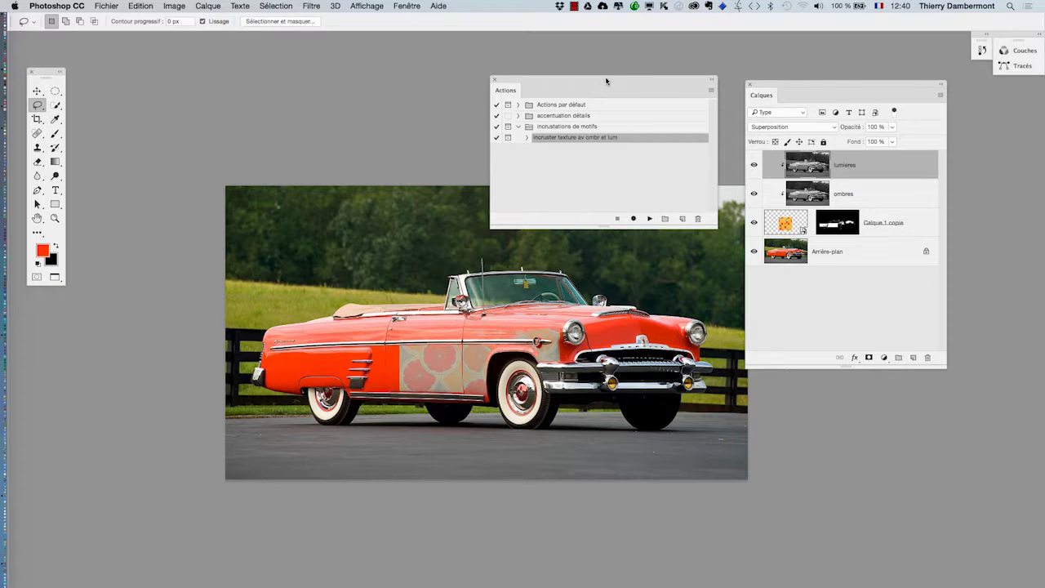
Transform the Calque 1 copie pattern to about 334 % width and 153 % height so it covers the whole car body
{"action": "left_click_drag", "start_coordinate": [606, 81], "coordinate": [192, 458]}
{"action": "left_click", "coordinate": [784, 222]}
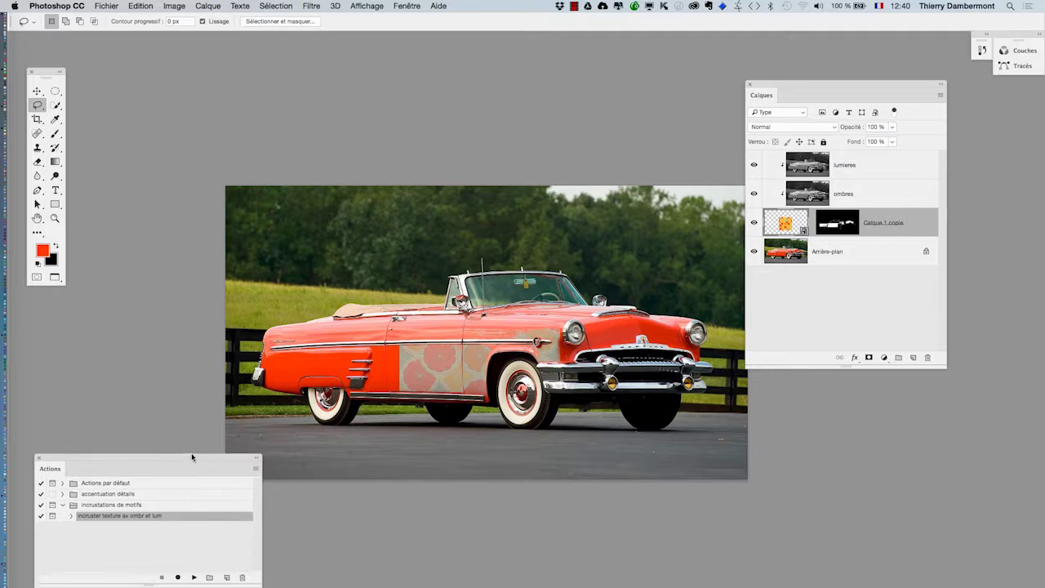
{"action": "key", "text": "super+t"}
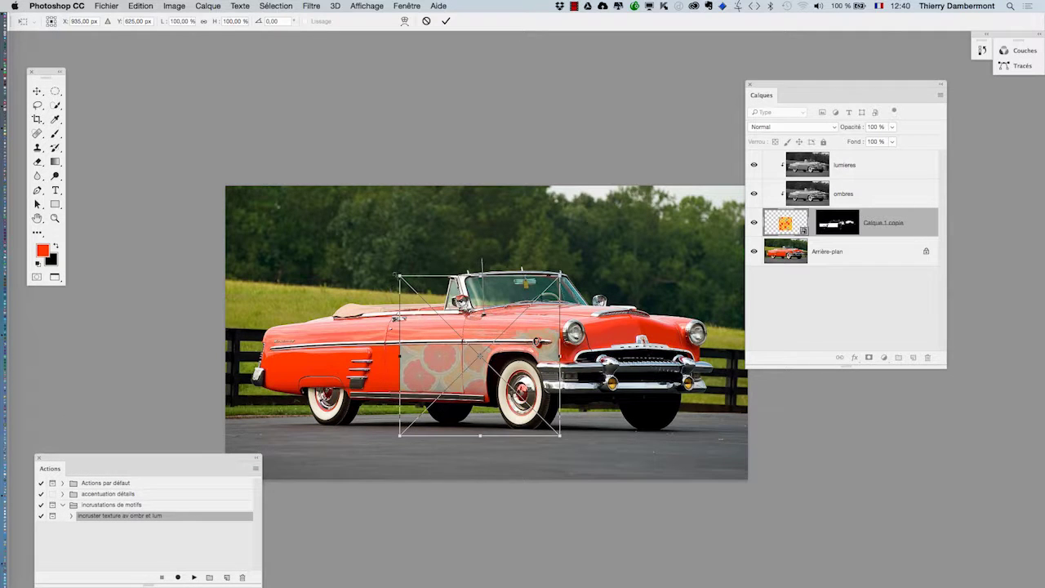
{"action": "left_click_drag", "start_coordinate": [397, 275], "coordinate": [223, 235]}
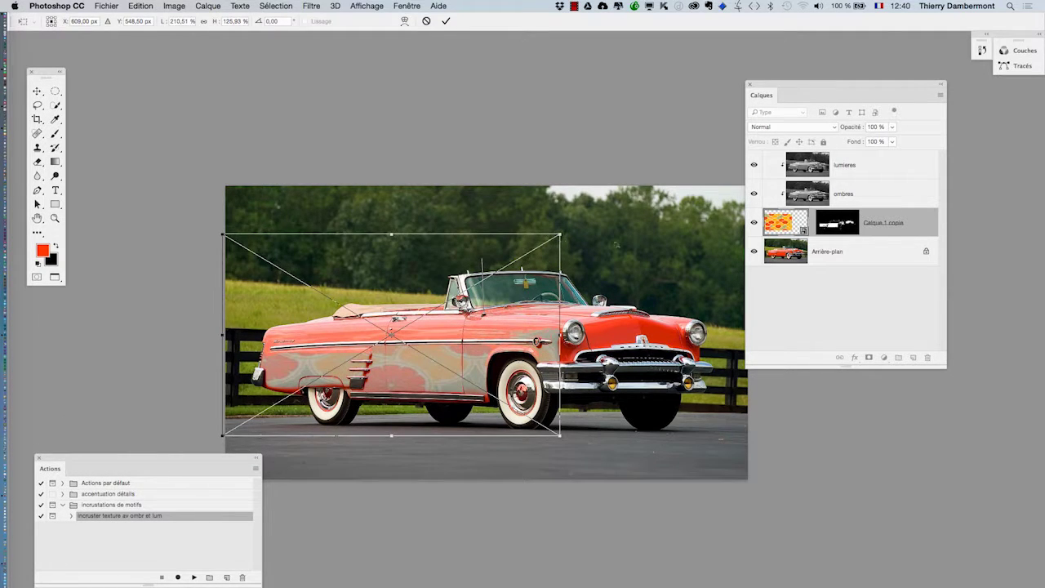
{"action": "left_click_drag", "start_coordinate": [560, 235], "coordinate": [758, 190]}
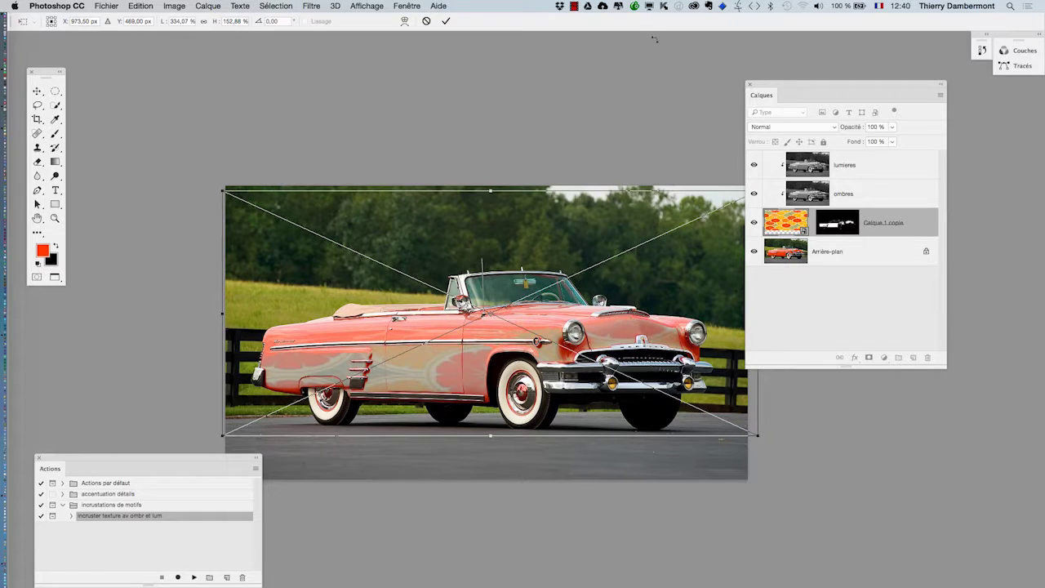
{"action": "left_click", "coordinate": [447, 22]}
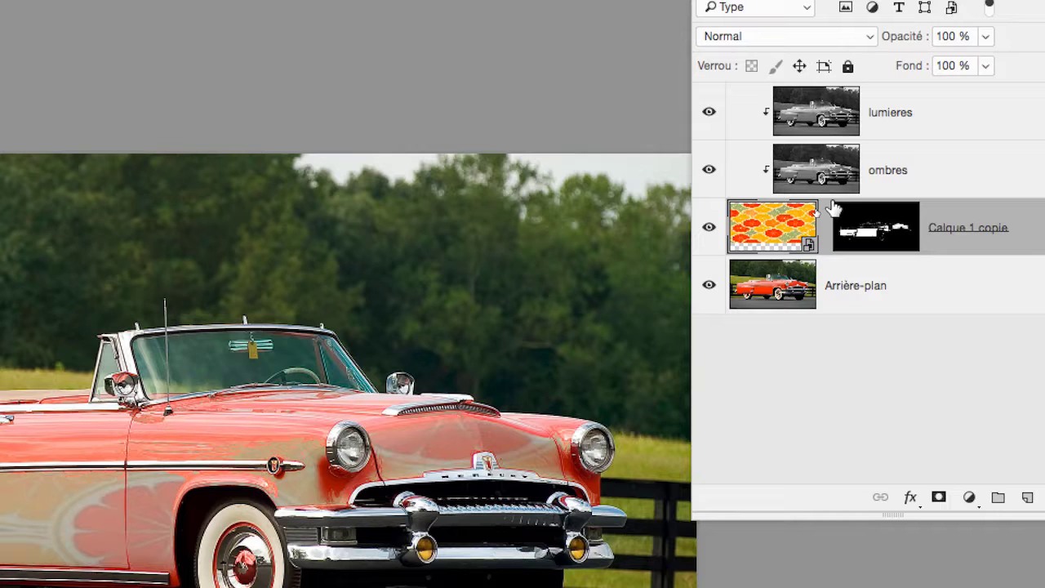
{"action": "mouse_move", "coordinate": [833, 209]}
{"action": "left_mouse_down"}
{"action": "mouse_move", "coordinate": [834, 192]}
{"action": "mouse_move", "coordinate": [834, 208]}
{"action": "left_mouse_up"}
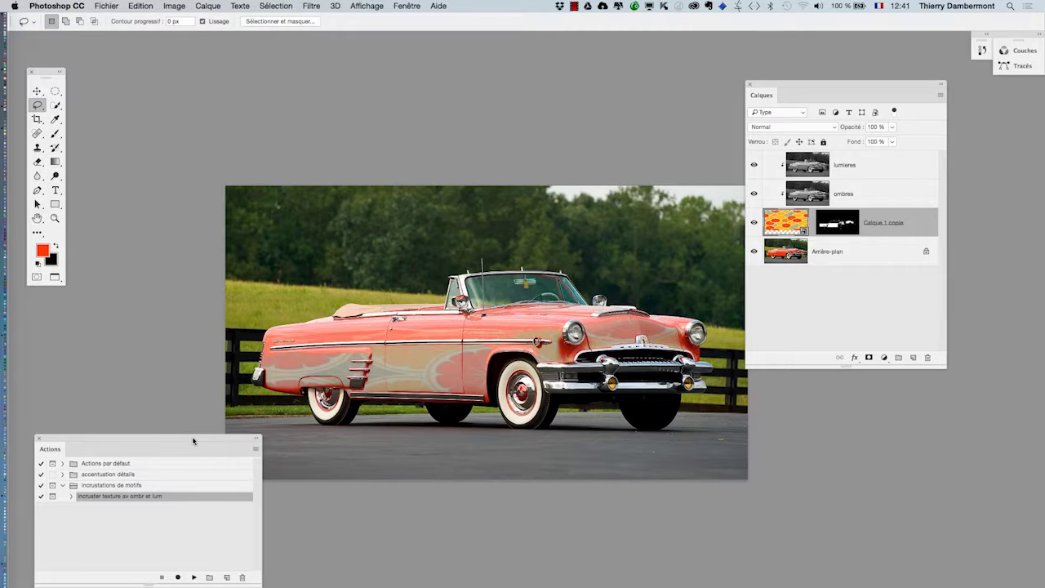
Move and enlarge the Actions panel, and expand the incruster texture av ombr et lum action to list its commands
{"action": "left_click_drag", "start_coordinate": [193, 441], "coordinate": [629, 45]}
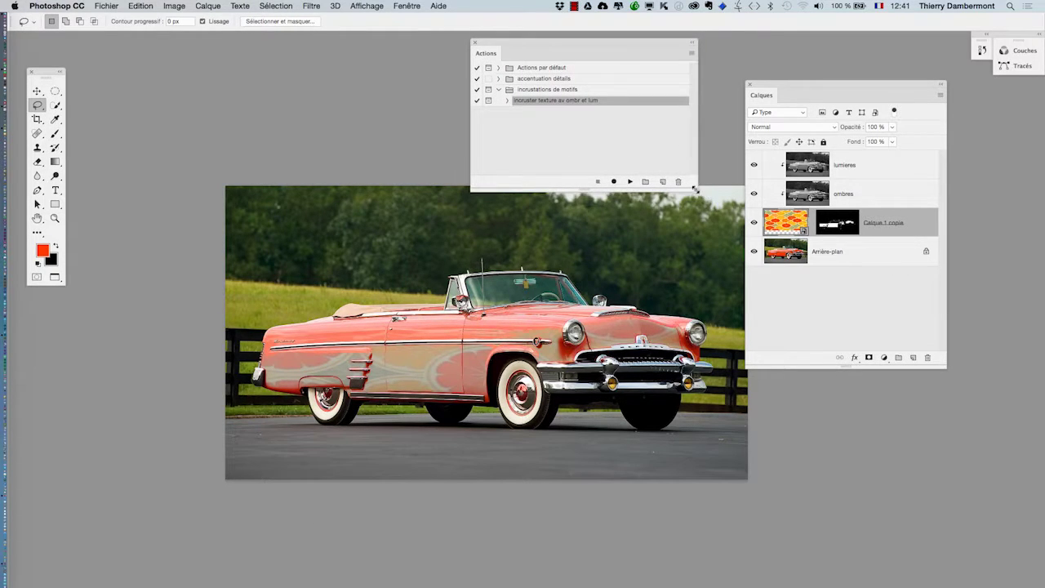
{"action": "left_click_drag", "start_coordinate": [695, 189], "coordinate": [719, 409]}
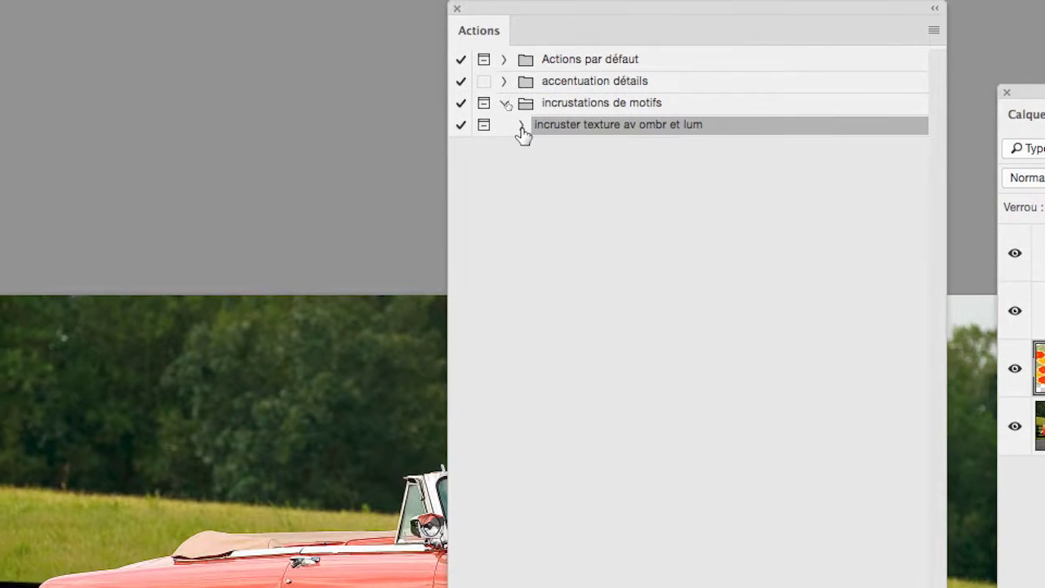
{"action": "left_click", "coordinate": [458, 11]}
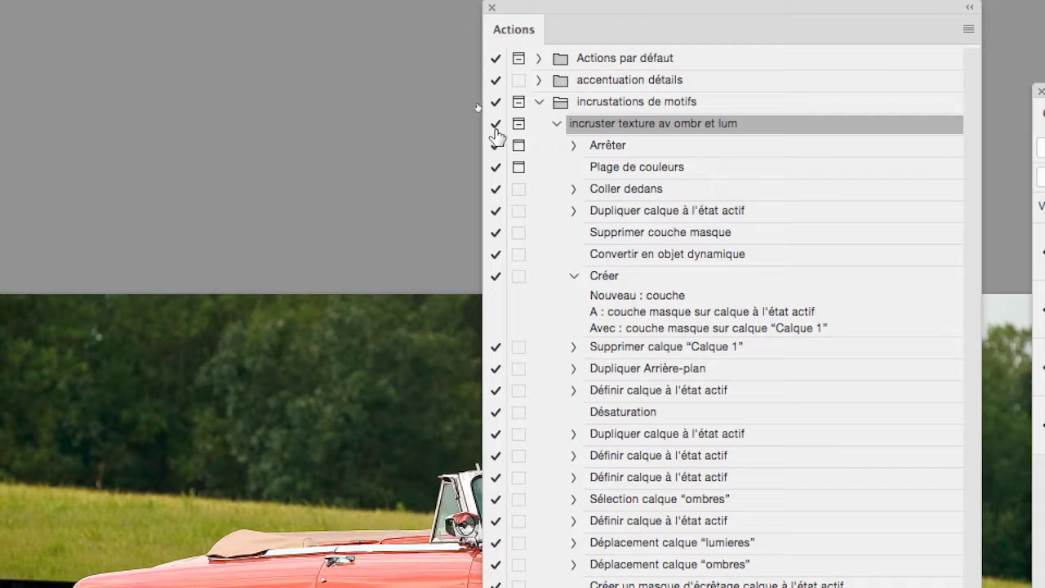
Disable every command of the incruster texture av ombr et lum action, and re-enable only those from Arrêter through Créer
{"action": "left_click", "coordinate": [496, 127]}
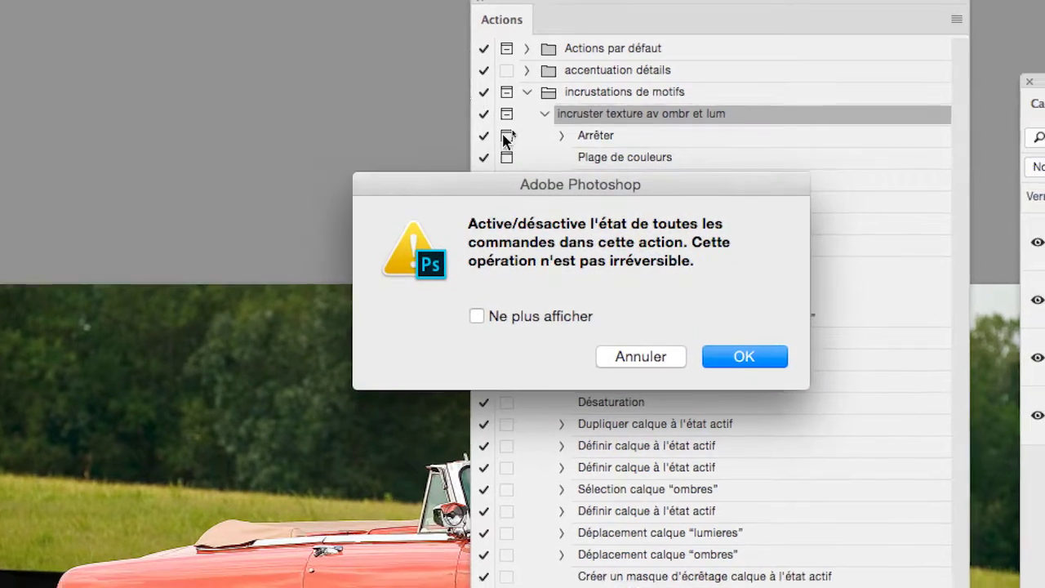
{"action": "left_click", "coordinate": [719, 355]}
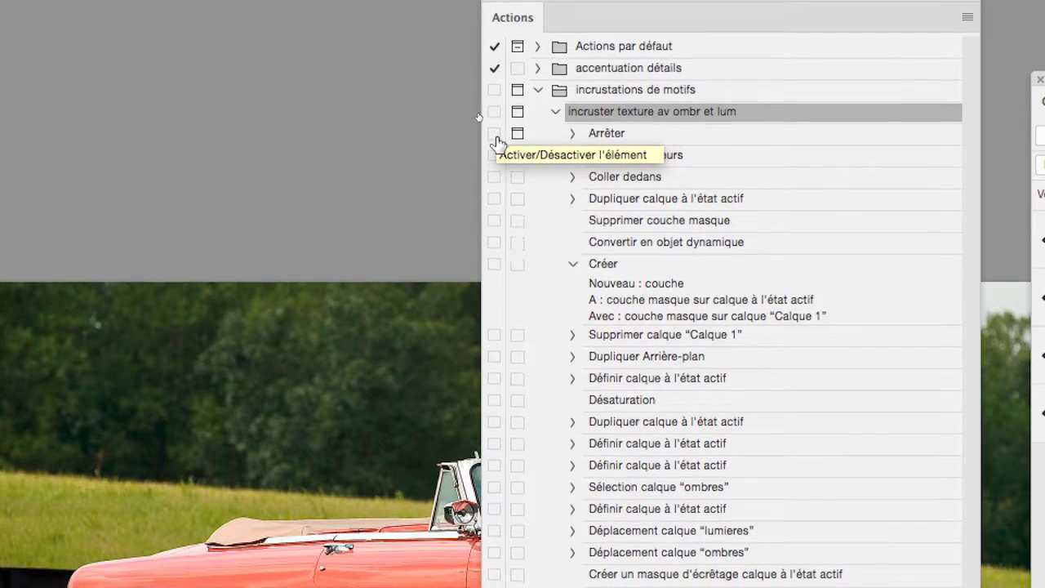
{"action": "left_click", "coordinate": [494, 133]}
{"action": "left_click", "coordinate": [494, 155]}
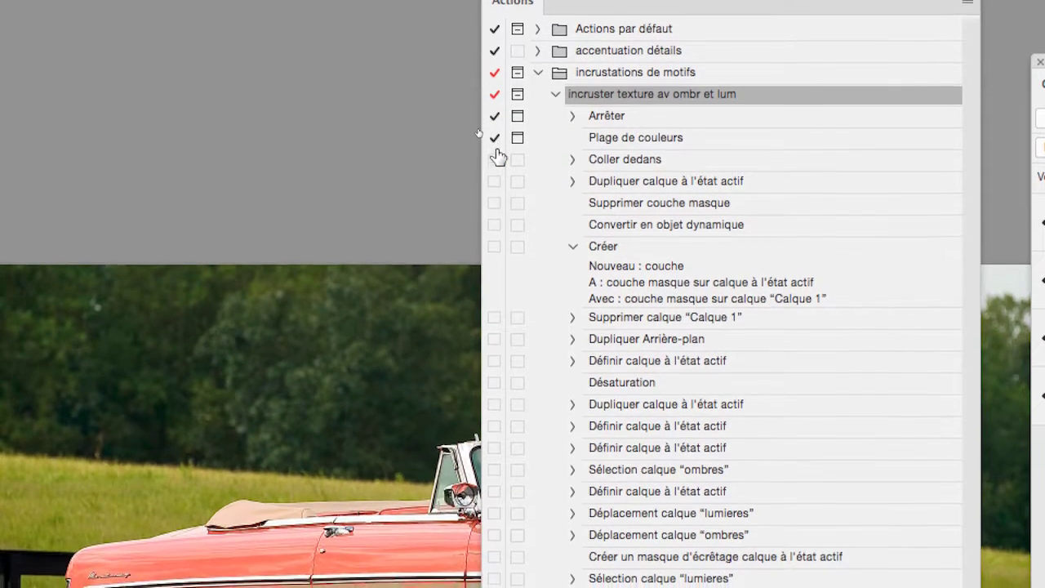
{"action": "left_click", "coordinate": [495, 154]}
{"action": "left_click", "coordinate": [495, 177]}
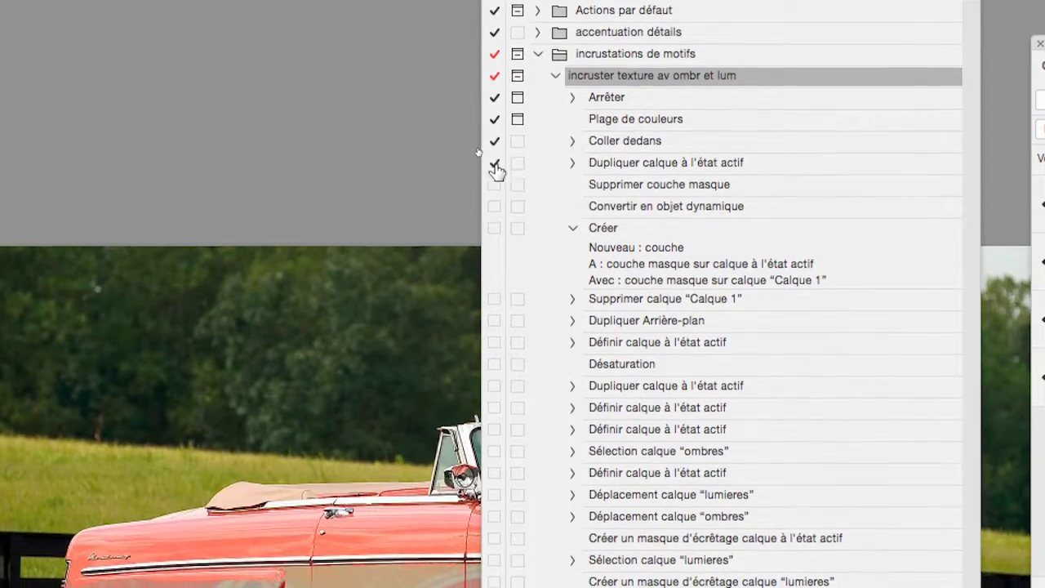
{"action": "left_click", "coordinate": [495, 199]}
{"action": "left_click", "coordinate": [495, 191]}
{"action": "left_click", "coordinate": [495, 212]}
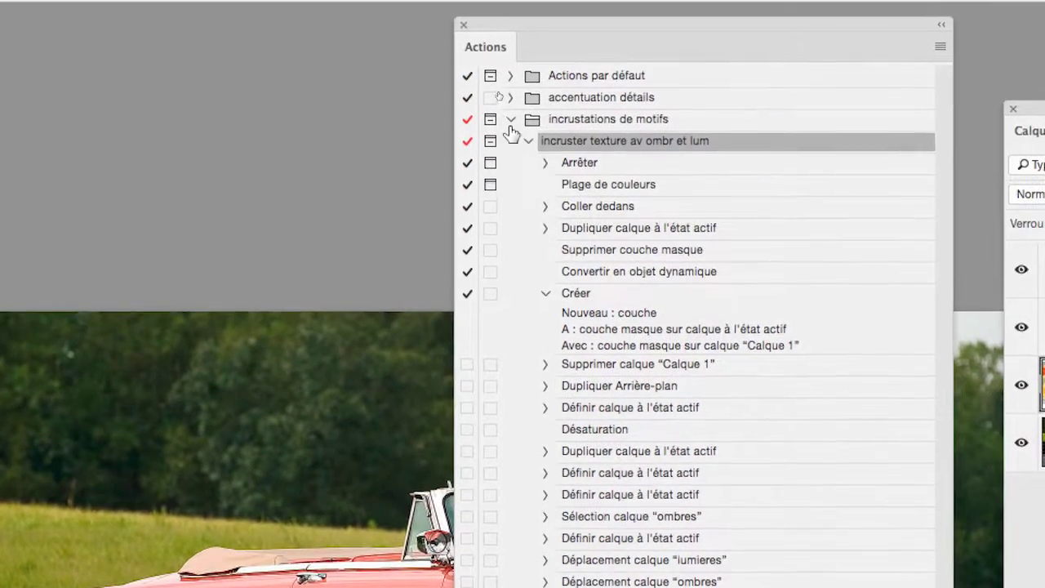
{"action": "left_click", "coordinate": [537, 84]}
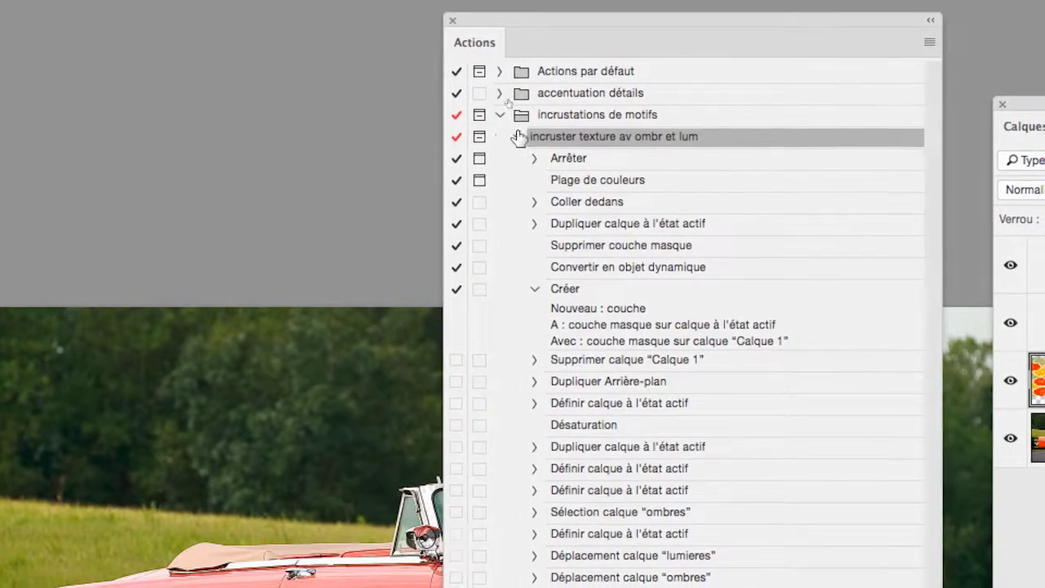
{"action": "left_click", "coordinate": [527, 144]}
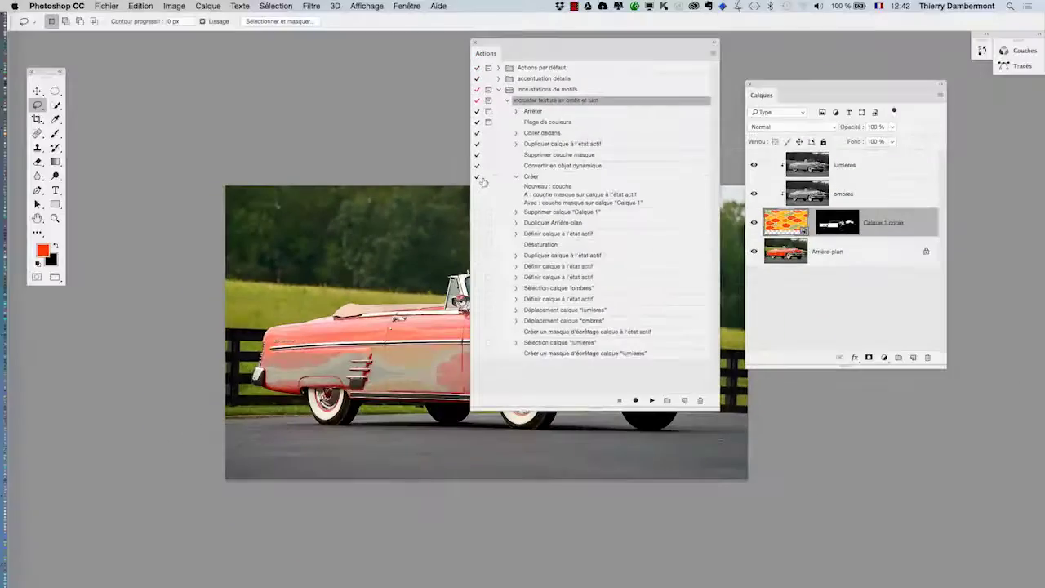
In the ombres layer's blending options, split the white slider of Ce calque to about 89 / 186
{"action": "double_click", "coordinate": [879, 198]}
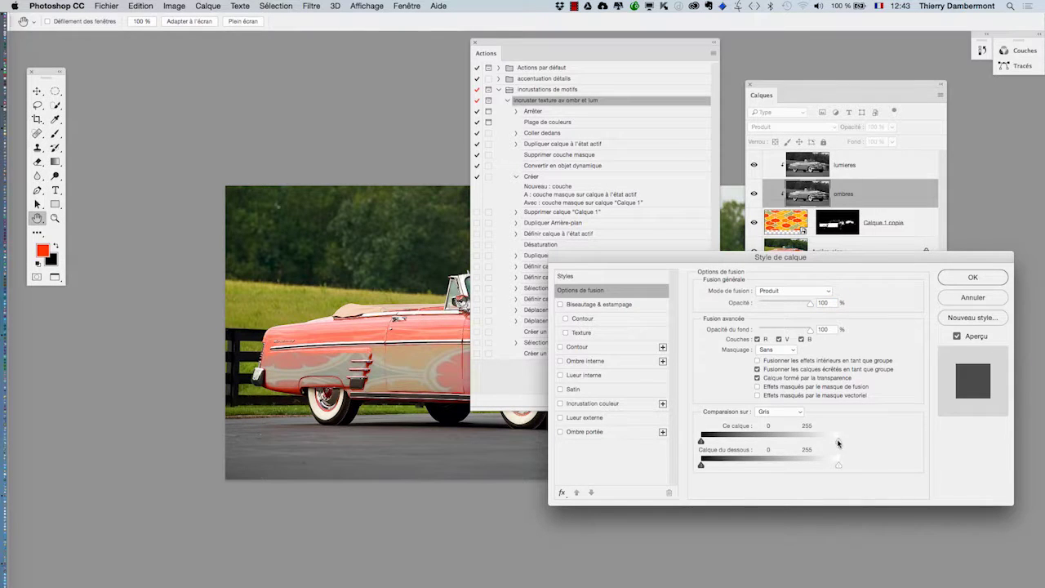
{"action": "left_click_drag", "start_coordinate": [838, 444], "coordinate": [802, 442]}
{"action": "left_click", "coordinate": [973, 278]}
Split the lumieres layer's black slider of Ce calque to about 87 / 147 and close the Actions panel
{"action": "double_click", "coordinate": [880, 168]}
{"action": "left_click_drag", "start_coordinate": [702, 444], "coordinate": [749, 445]}
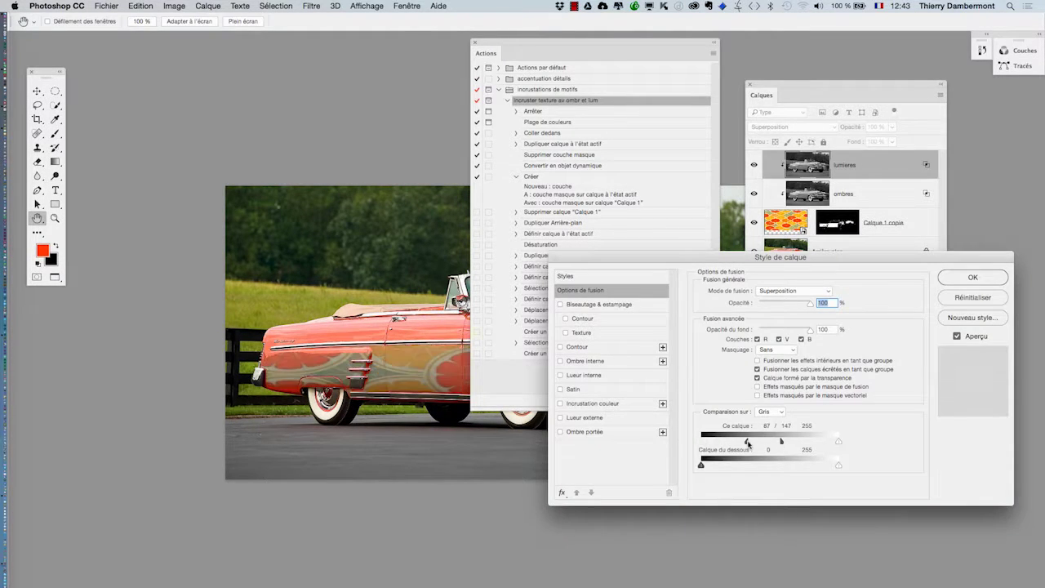
{"action": "left_click", "coordinate": [973, 278]}
{"action": "left_click", "coordinate": [473, 42]}
Transform the Calque 1 copie pattern to about 359 % width and 258 % height and reposition it over the car
{"action": "left_click", "coordinate": [882, 222]}
{"action": "key", "text": "ctrl+t"}
{"action": "left_click_drag", "start_coordinate": [225, 187], "coordinate": [205, 90]}
{"action": "key", "text": "super+minus"}
{"action": "left_click_drag", "start_coordinate": [296, 422], "coordinate": [285, 468]}
{"action": "left_click_drag", "start_coordinate": [504, 406], "coordinate": [470, 364]}
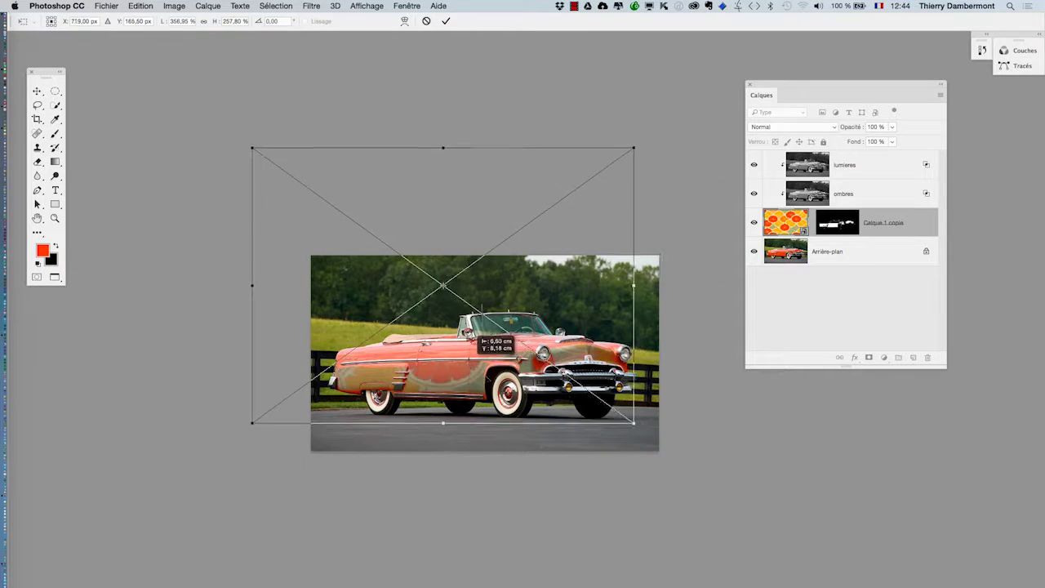
{"action": "left_click", "coordinate": [446, 20]}
Inspect the Calque 1 copie mask, hide that layer, and overlay its mask channel on the photo using a floating, enlarged Couches panel
{"action": "left_click", "coordinate": [831, 227]}
{"action": "left_click", "coordinate": [830, 229], "text": "alt"}
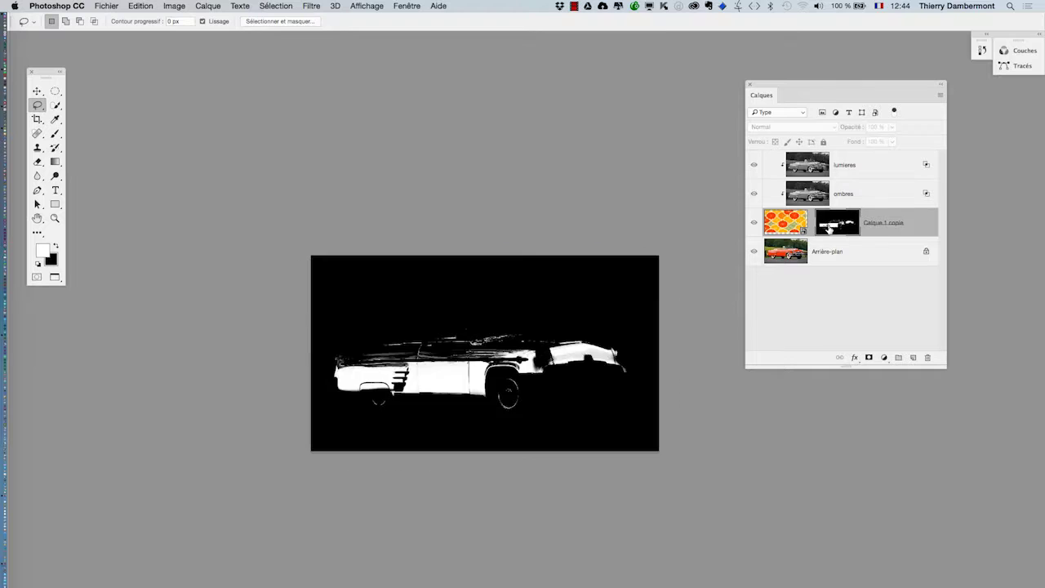
{"action": "left_click", "coordinate": [754, 222]}
{"action": "left_click", "coordinate": [407, 5]}
{"action": "left_click", "coordinate": [420, 145]}
{"action": "left_click_drag", "start_coordinate": [896, 47], "coordinate": [197, 108]}
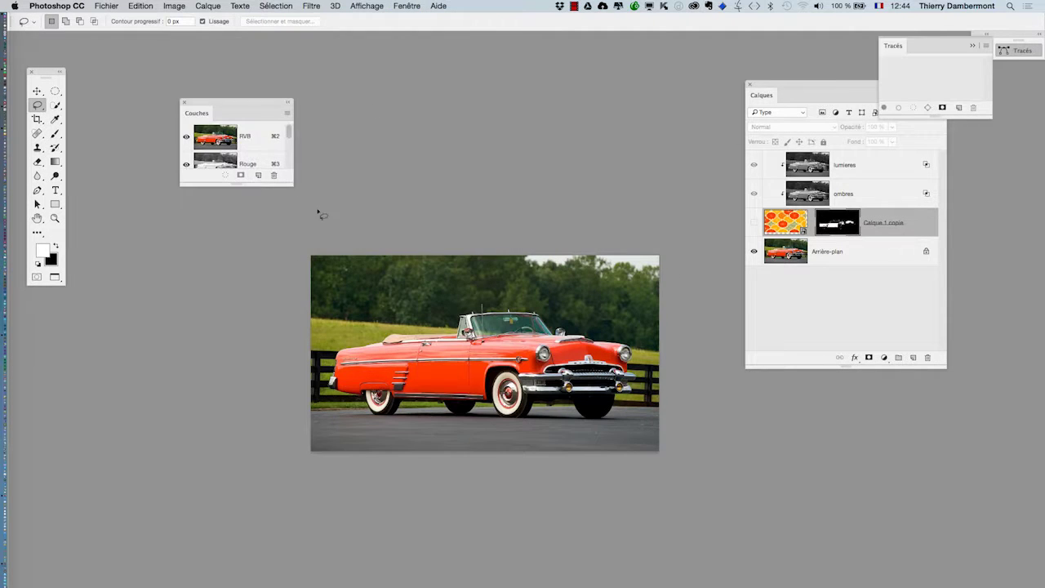
{"action": "left_click_drag", "start_coordinate": [290, 185], "coordinate": [290, 431]}
{"action": "left_click", "coordinate": [186, 248]}
Change the mask overlay colour to green 00ff48 at 50 % opacity
{"action": "double_click", "coordinate": [225, 253]}
{"action": "left_click", "coordinate": [456, 293]}
{"action": "left_click", "coordinate": [793, 308]}
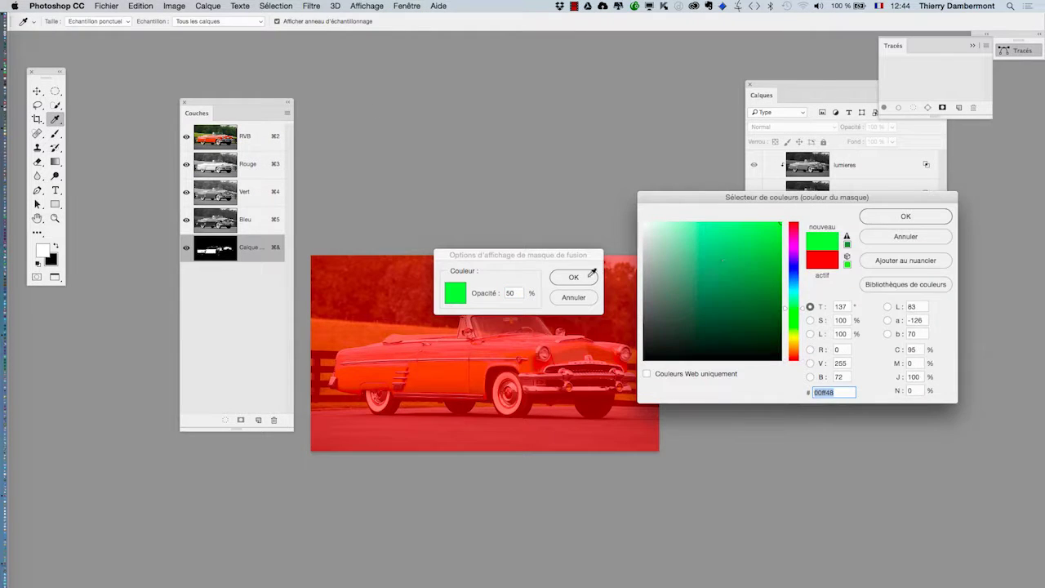
{"action": "left_click", "coordinate": [906, 216]}
{"action": "left_click", "coordinate": [573, 277]}
Clear the panels off the photo and brush white on the mask along the car's upper side up to the hood
{"action": "key", "text": "super+plus"}
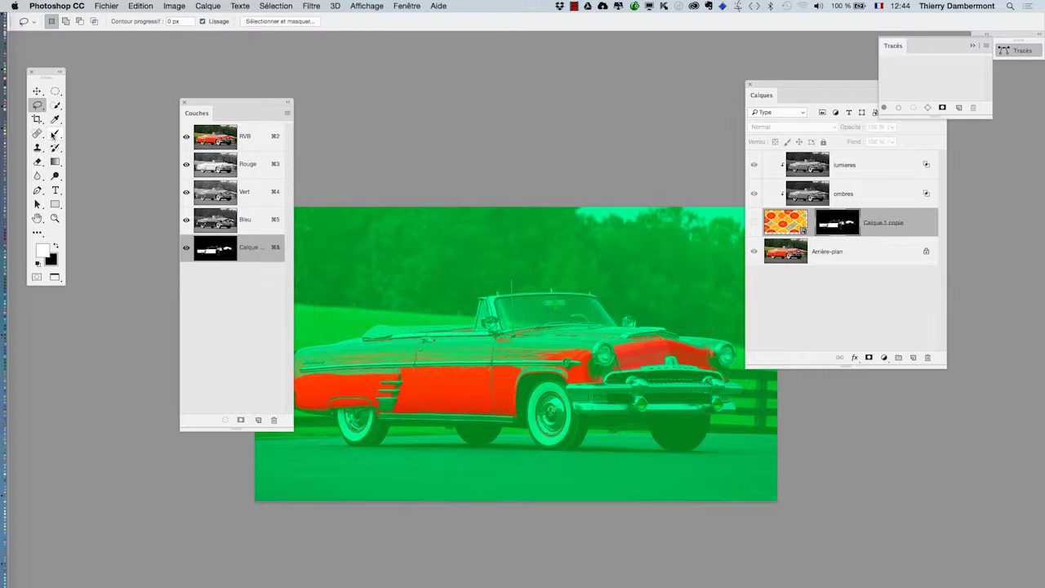
{"action": "key", "text": "b"}
{"action": "left_click_drag", "start_coordinate": [212, 105], "coordinate": [158, 98]}
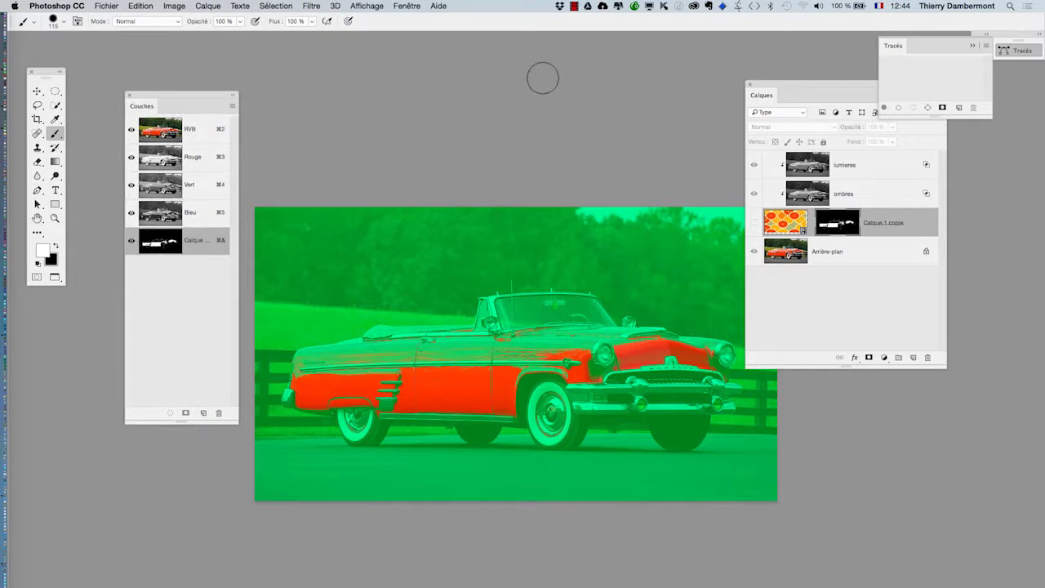
{"action": "left_click_drag", "start_coordinate": [764, 88], "coordinate": [848, 182]}
{"action": "left_click_drag", "start_coordinate": [621, 361], "coordinate": [488, 353]}
{"action": "mouse_move", "coordinate": [491, 356]}
{"action": "left_mouse_down"}
{"action": "mouse_move", "coordinate": [309, 358]}
{"action": "mouse_move", "coordinate": [602, 335]}
{"action": "left_mouse_up"}
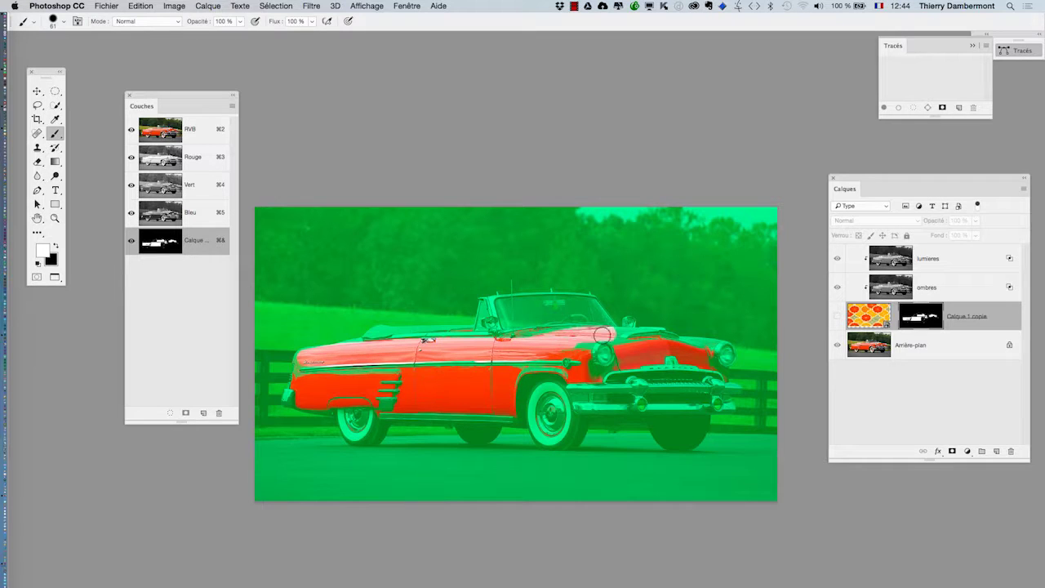
Brush white on the mask over the car's hood, front end and front fender, working around the headlight
{"action": "left_click", "coordinate": [695, 349], "text": "super"}
{"action": "mouse_move", "coordinate": [690, 346]}
{"action": "left_mouse_down"}
{"action": "mouse_move", "coordinate": [736, 334]}
{"action": "mouse_move", "coordinate": [740, 367]}
{"action": "mouse_move", "coordinate": [761, 397]}
{"action": "left_mouse_up"}
{"action": "left_click_drag", "start_coordinate": [540, 375], "coordinate": [499, 395]}
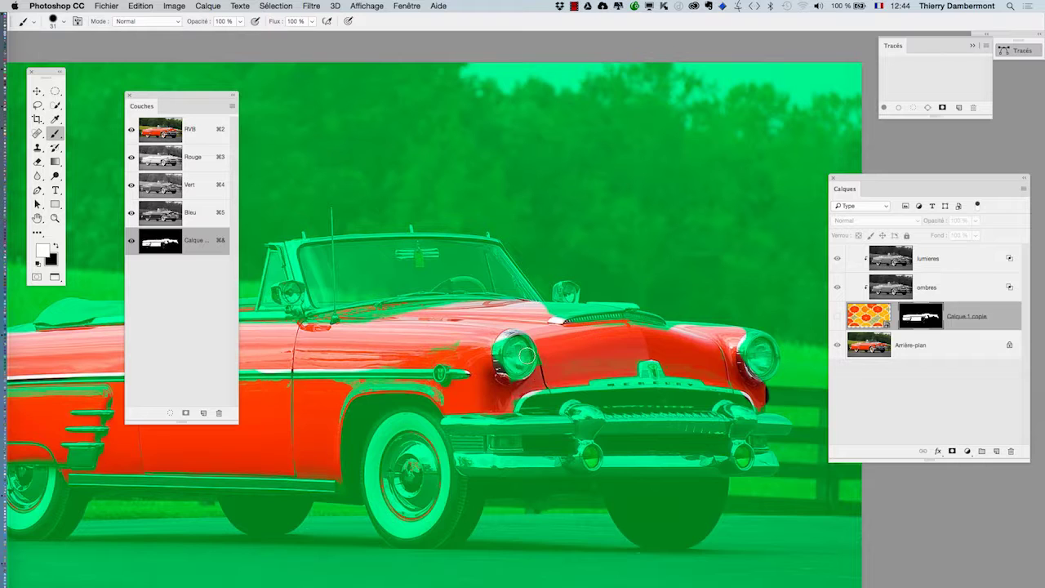
{"action": "left_click_drag", "start_coordinate": [325, 400], "coordinate": [318, 399]}
Touch up the mask in white over the rear fender, the doors and the edge of the hood
{"action": "left_click_drag", "start_coordinate": [333, 384], "coordinate": [720, 353]}
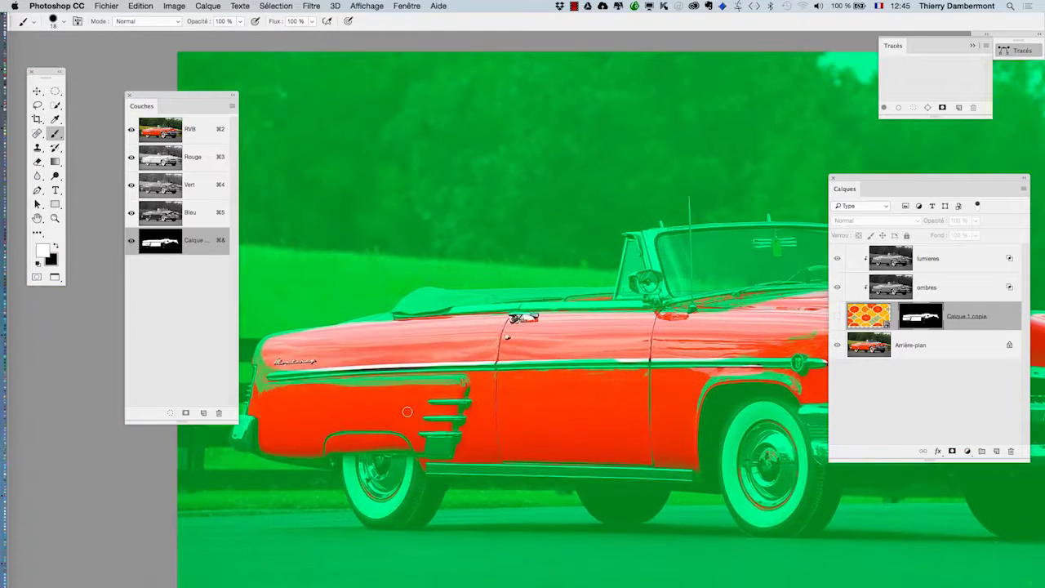
{"action": "left_click_drag", "start_coordinate": [398, 415], "coordinate": [409, 415]}
{"action": "left_click_drag", "start_coordinate": [263, 387], "coordinate": [402, 384]}
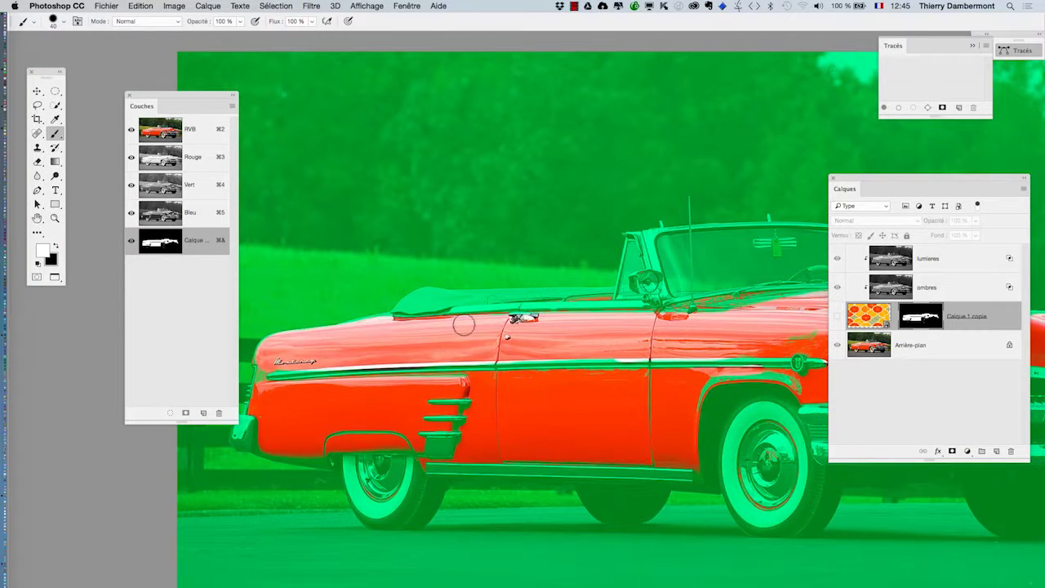
{"action": "left_click_drag", "start_coordinate": [624, 327], "coordinate": [477, 347]}
{"action": "mouse_move", "coordinate": [553, 338]}
{"action": "left_mouse_down"}
{"action": "mouse_move", "coordinate": [637, 322]}
{"action": "mouse_move", "coordinate": [701, 324]}
{"action": "left_mouse_up"}
{"action": "left_click_drag", "start_coordinate": [621, 348], "coordinate": [501, 348]}
{"action": "left_click_drag", "start_coordinate": [612, 344], "coordinate": [634, 324]}
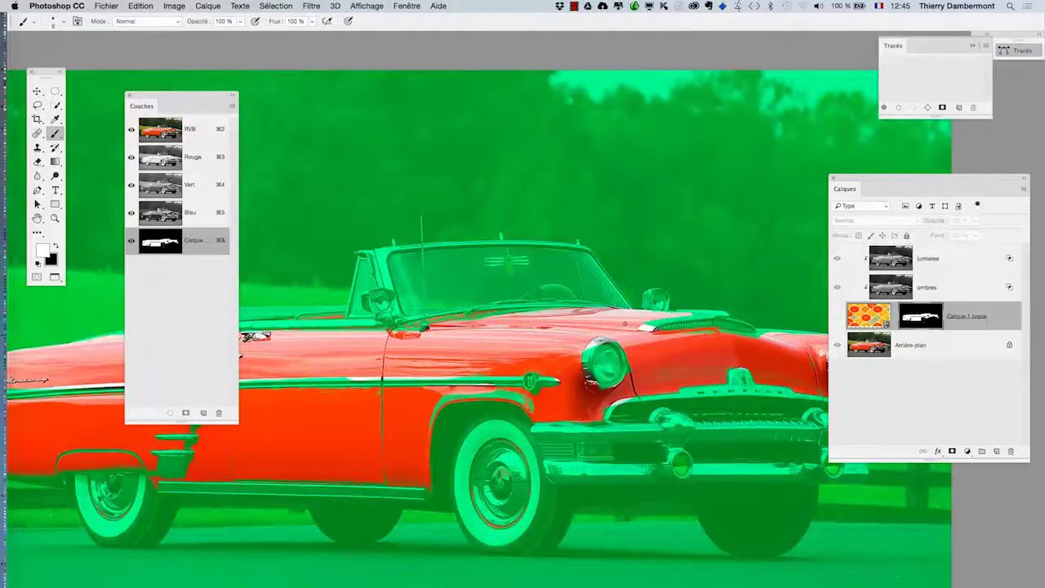
Hide the green mask overlay and show the Calque 1 copie pattern layer again
{"action": "key", "text": "super+minus"}
{"action": "key", "text": "&"}
{"action": "left_click", "coordinate": [837, 317]}
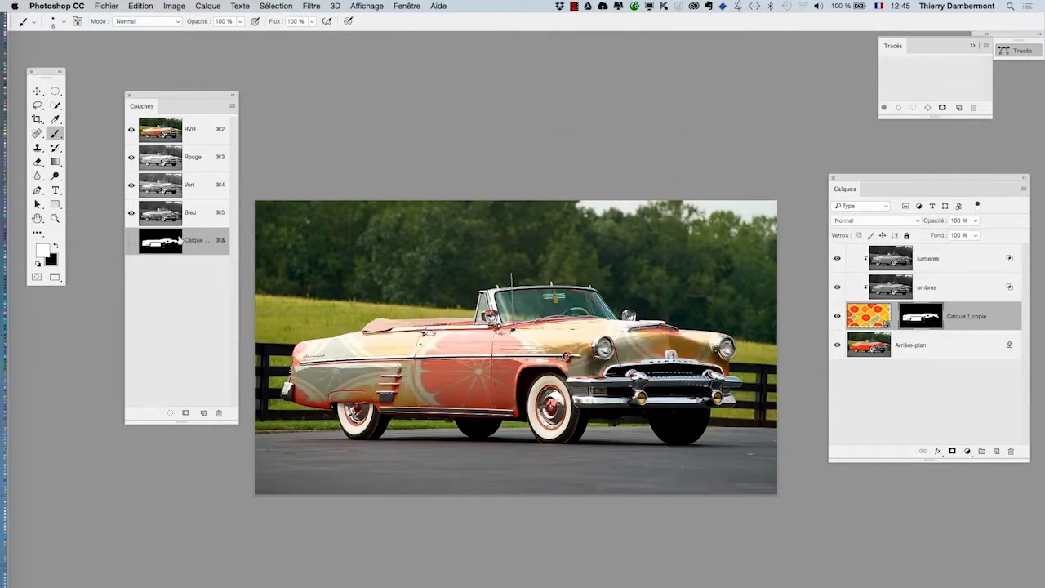
Lower the opacity of the lumieres layer to about 66 %
{"action": "left_click", "coordinate": [885, 325]}
{"action": "left_click", "coordinate": [941, 260]}
{"action": "left_click", "coordinate": [976, 221]}
{"action": "left_click_drag", "start_coordinate": [980, 235], "coordinate": [959, 235]}
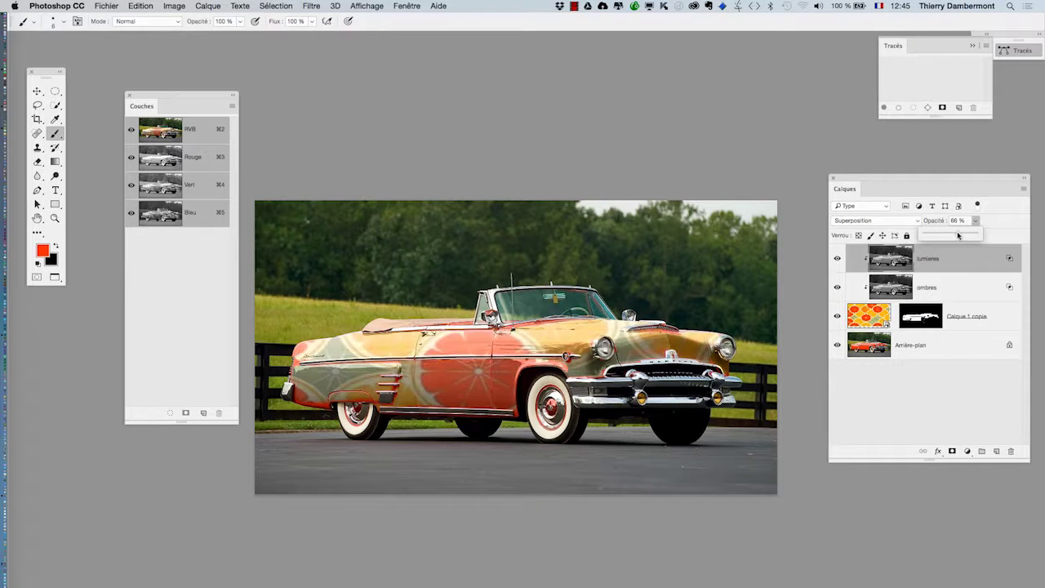
Shift the lumieres layer's dark blending slider of Ce calque toward the light tones, and check the ombres blending options
{"action": "double_click", "coordinate": [959, 261]}
{"action": "left_click_drag", "start_coordinate": [629, 266], "coordinate": [469, 20]}
{"action": "left_click_drag", "start_coordinate": [587, 205], "coordinate": [627, 204]}
{"action": "left_click", "coordinate": [811, 39]}
{"action": "double_click", "coordinate": [959, 287]}
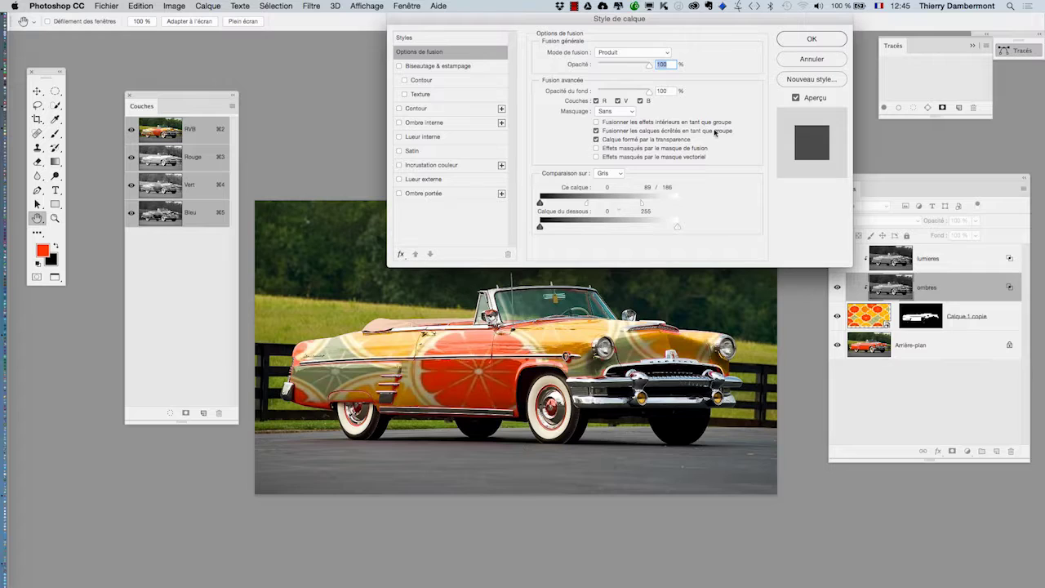
{"action": "left_click", "coordinate": [812, 39]}
Reduce the scale of the Calque 1 copie pattern and reposition it so that it still covers the whole car body
{"action": "key", "text": "super+plus"}
{"action": "left_click_drag", "start_coordinate": [198, 98], "coordinate": [131, 107]}
{"action": "left_click", "coordinate": [872, 320]}
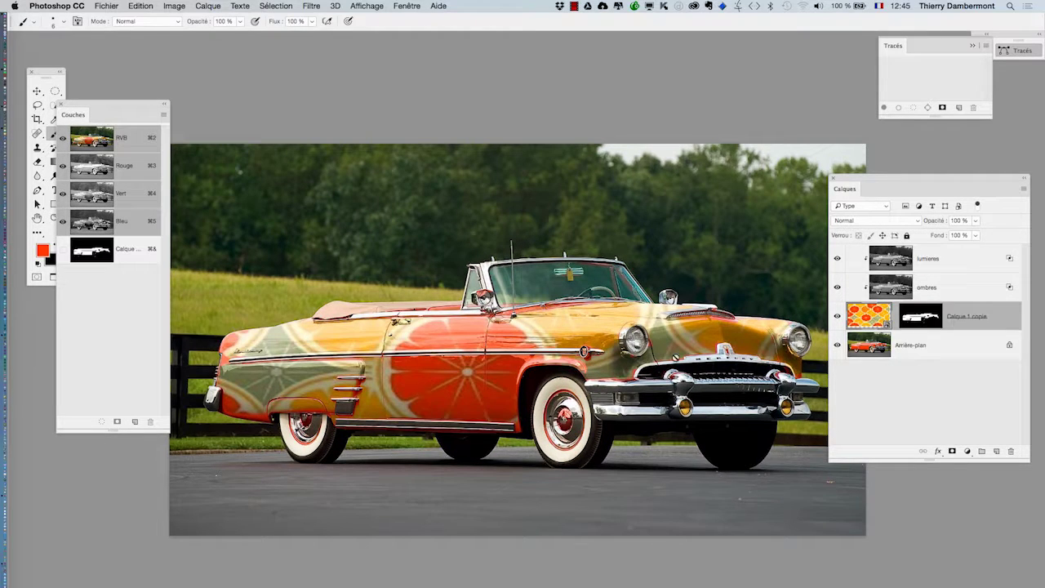
{"action": "key", "text": "super+minus"}
{"action": "key", "text": "super+t"}
{"action": "left_click_drag", "start_coordinate": [240, 67], "coordinate": [448, 103]}
{"action": "left_click_drag", "start_coordinate": [654, 286], "coordinate": [509, 326]}
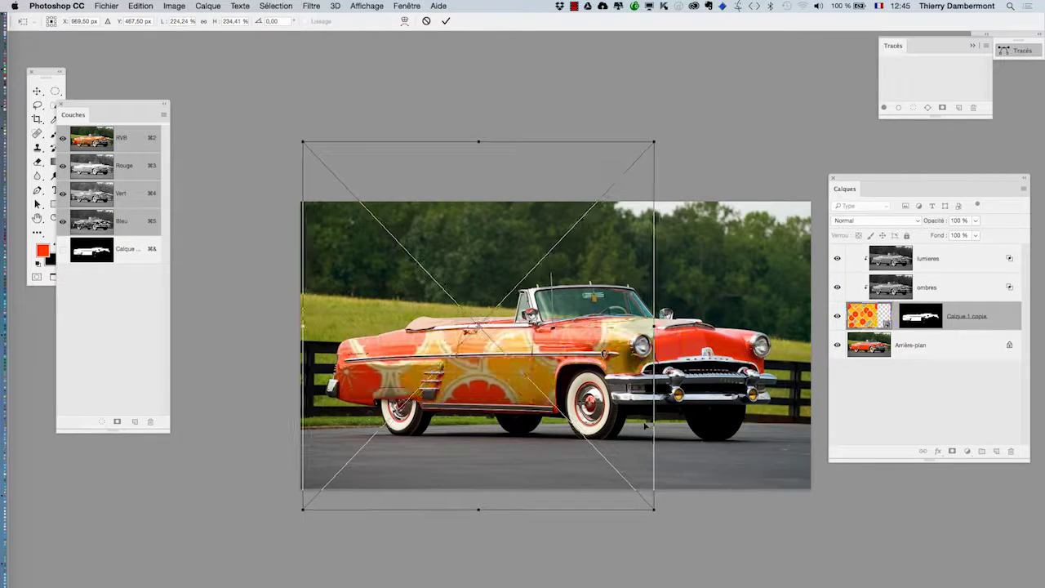
{"action": "key", "text": "super+minus"}
{"action": "left_click_drag", "start_coordinate": [642, 493], "coordinate": [734, 544]}
{"action": "mouse_move", "coordinate": [593, 396]}
{"action": "left_mouse_down"}
{"action": "mouse_move", "coordinate": [605, 390]}
{"action": "mouse_move", "coordinate": [537, 312]}
{"action": "left_mouse_up"}
{"action": "left_click", "coordinate": [446, 21]}
{"action": "key", "text": "super+plus"}
{"action": "key", "text": "super+plus"}
Apply a sharpening filter to the Calque 1 copie pattern layer
{"action": "left_click", "coordinate": [311, 5]}
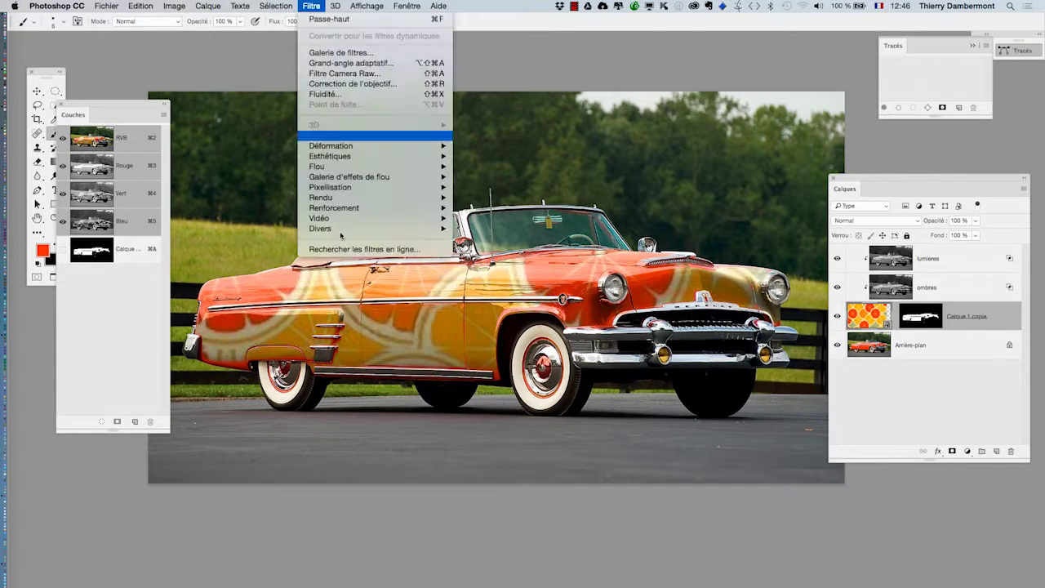
{"action": "mouse_move", "coordinate": [425, 209]}
{"action": "left_click", "coordinate": [490, 209]}
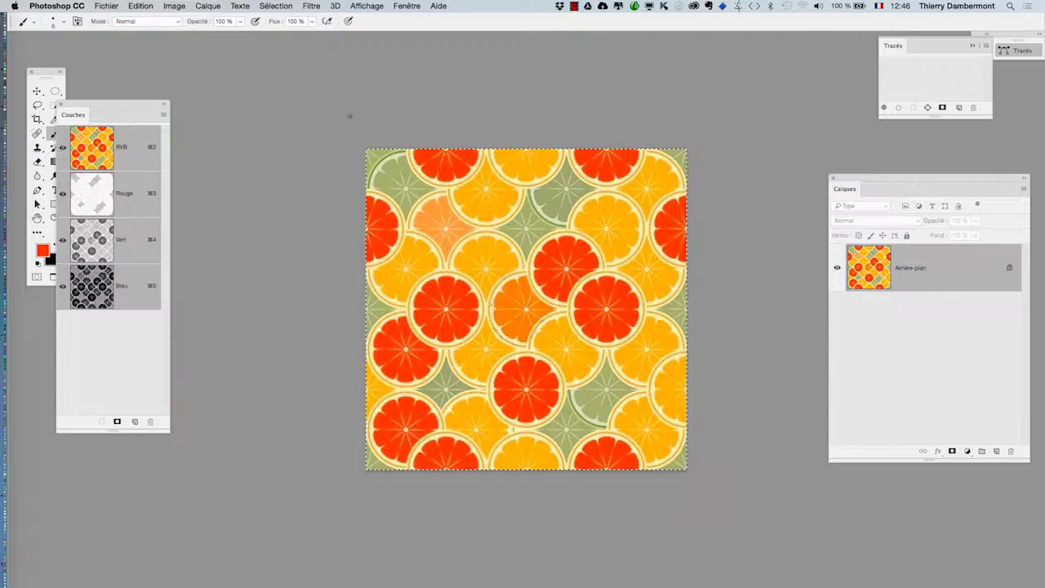
Define the entire citrus image as a pattern named motif2.jpg and check the image's pixel dimensions
{"action": "left_click", "coordinate": [141, 6]}
{"action": "left_click", "coordinate": [199, 283]}
{"action": "left_click", "coordinate": [175, 5]}
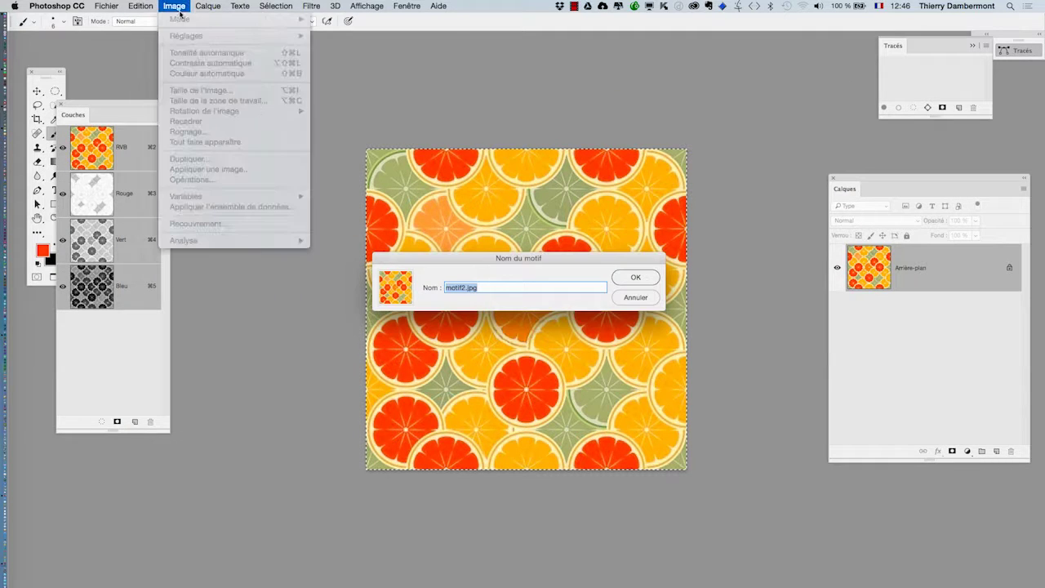
{"action": "left_click", "coordinate": [627, 278]}
{"action": "left_click", "coordinate": [174, 6]}
{"action": "left_click", "coordinate": [214, 92]}
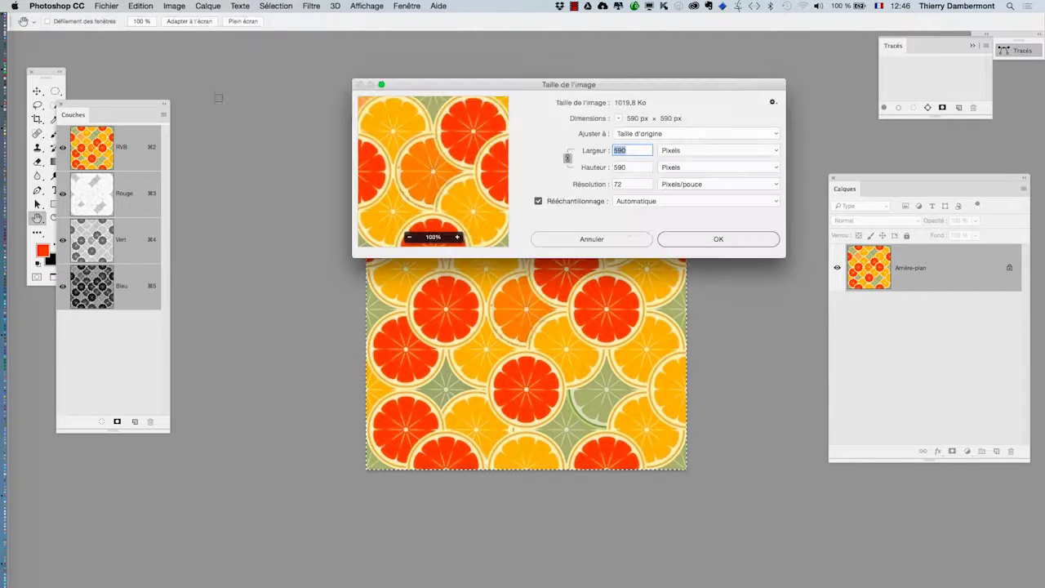
{"action": "left_click", "coordinate": [623, 240]}
Create a new blank RGB document of 2400 × 2400 pixels at 72 pixels per inch
{"action": "left_click", "coordinate": [107, 6]}
{"action": "left_click", "coordinate": [106, 5]}
{"action": "left_click", "coordinate": [107, 5]}
{"action": "left_click", "coordinate": [115, 19]}
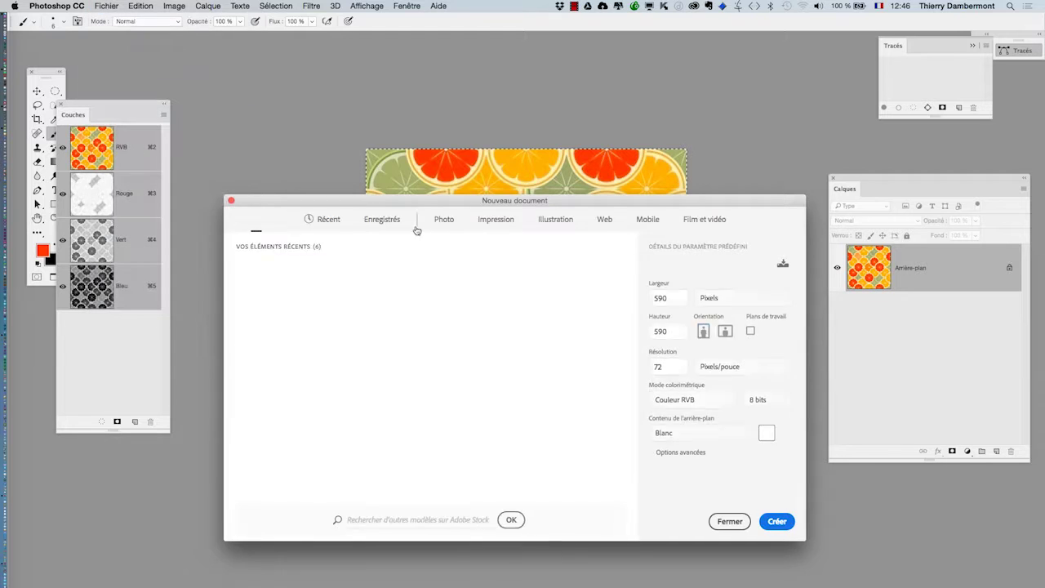
{"action": "left_click", "coordinate": [671, 303]}
{"action": "type", "text": "2400"}
{"action": "key", "text": "Tab"}
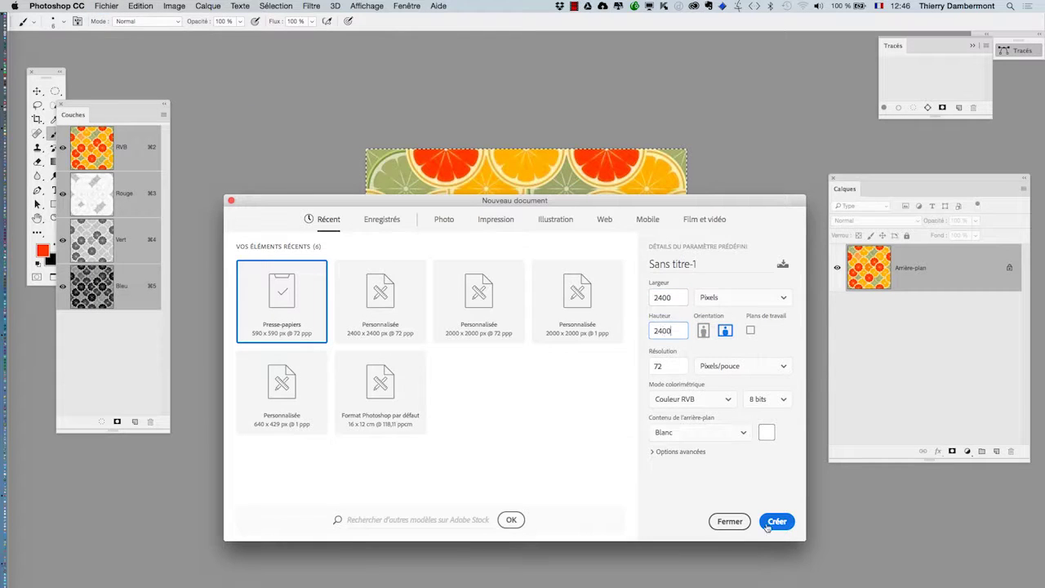
{"action": "left_click", "coordinate": [776, 522]}
Fill the blank 2400 × 2400 document with the newly defined citrus pattern in Normal mode at 100% opacity
{"action": "left_click", "coordinate": [141, 6]}
{"action": "left_click", "coordinate": [155, 182]}
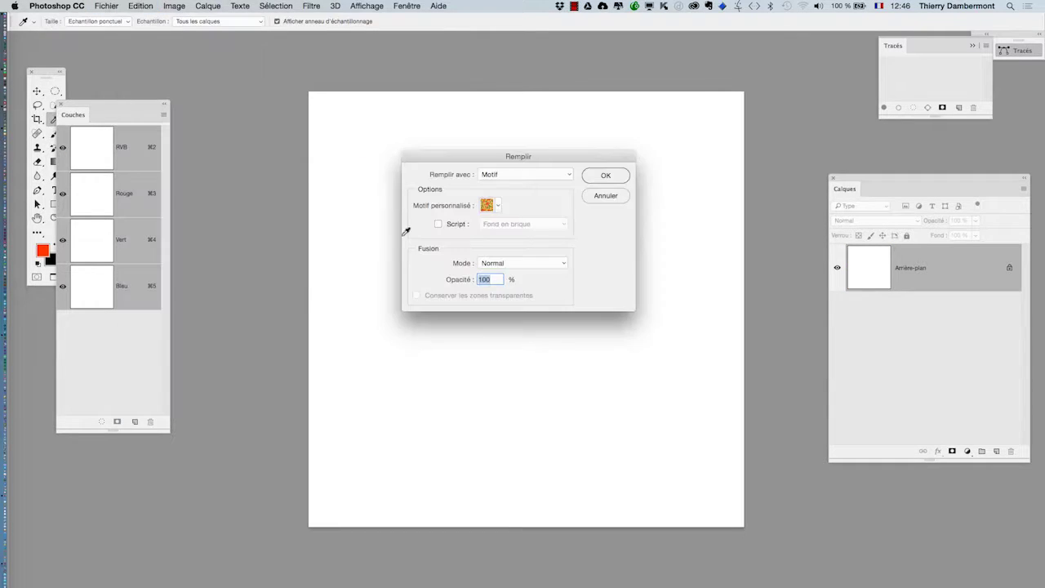
{"action": "left_click", "coordinate": [491, 205]}
{"action": "double_click", "coordinate": [472, 331]}
{"action": "left_click", "coordinate": [606, 175]}
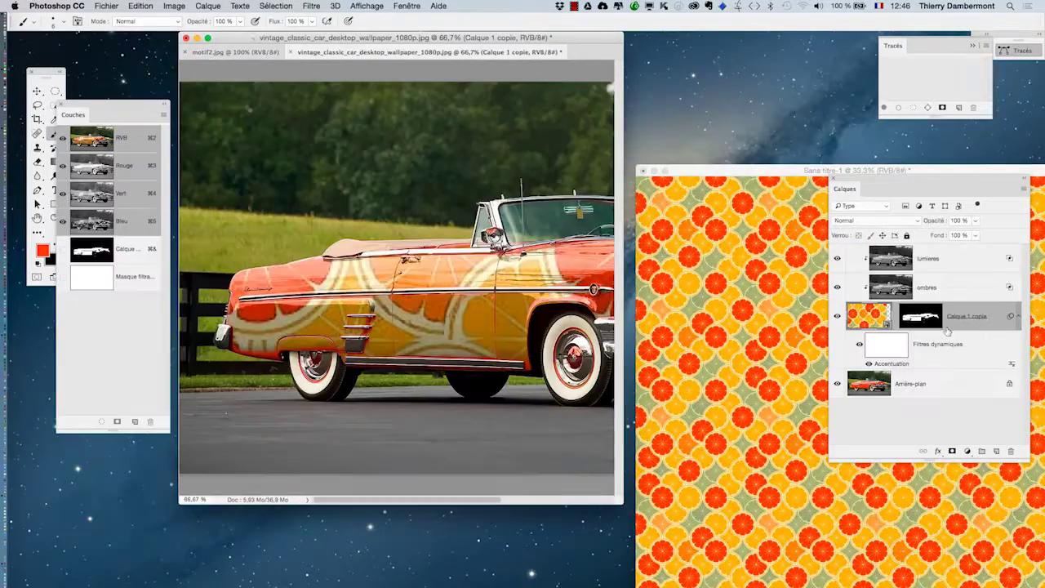
Copy the citrus-filled image from Sans titre-1 into the car document as a layer between Calque 1 copie and ombres
{"action": "left_click_drag", "start_coordinate": [847, 183], "coordinate": [116, 310]}
{"action": "left_click", "coordinate": [728, 174]}
{"action": "left_click", "coordinate": [38, 93]}
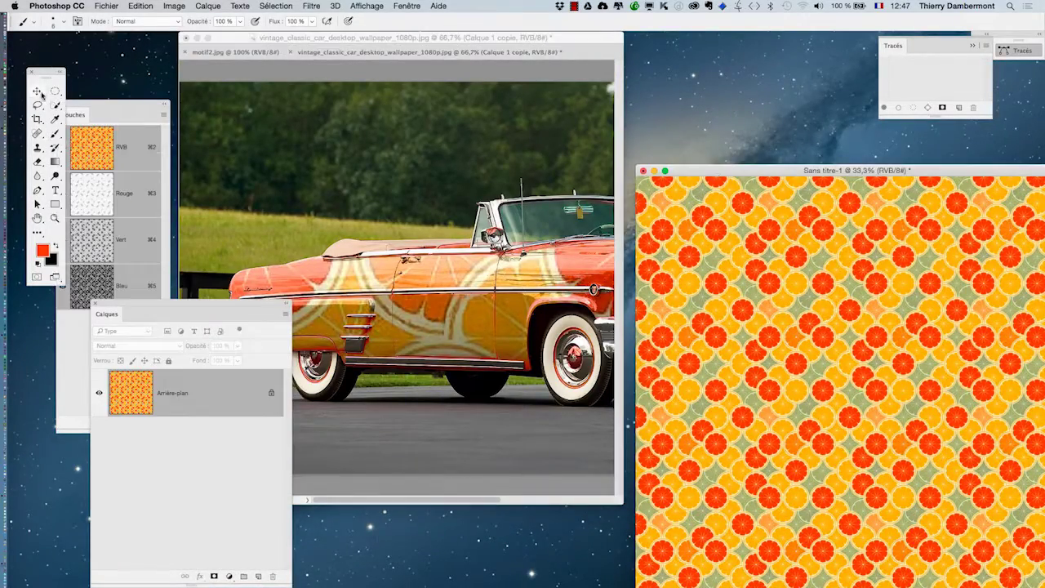
{"action": "left_click", "coordinate": [356, 39]}
{"action": "left_click", "coordinate": [708, 170]}
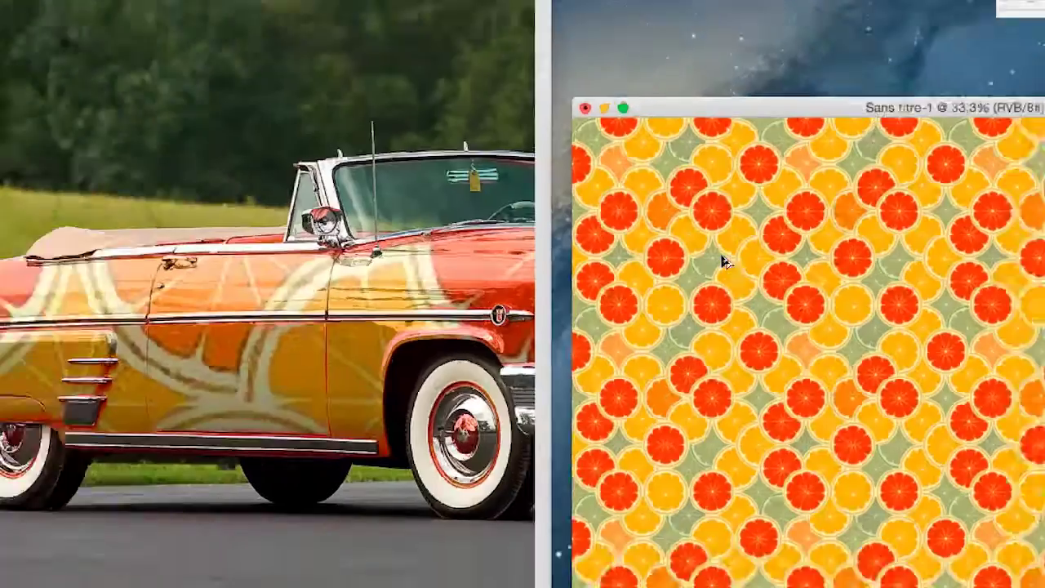
{"action": "left_click_drag", "start_coordinate": [723, 259], "coordinate": [487, 295]}
Show the car document full screen and reposition the Calque 1 citrus pattern at its original scale so it covers the whole car body
{"action": "key", "text": "f"}
{"action": "left_click_drag", "start_coordinate": [196, 312], "coordinate": [894, 223]}
{"action": "left_click_drag", "start_coordinate": [527, 232], "coordinate": [478, 219]}
{"action": "scroll", "coordinate": [443, 255], "scroll_direction": "down", "scroll_amount": 2}
{"action": "key", "text": "super+t"}
{"action": "scroll", "coordinate": [443, 255], "scroll_direction": "down", "scroll_amount": 2}
{"action": "key", "text": "super+minus"}
{"action": "left_click_drag", "start_coordinate": [475, 437], "coordinate": [384, 329]}
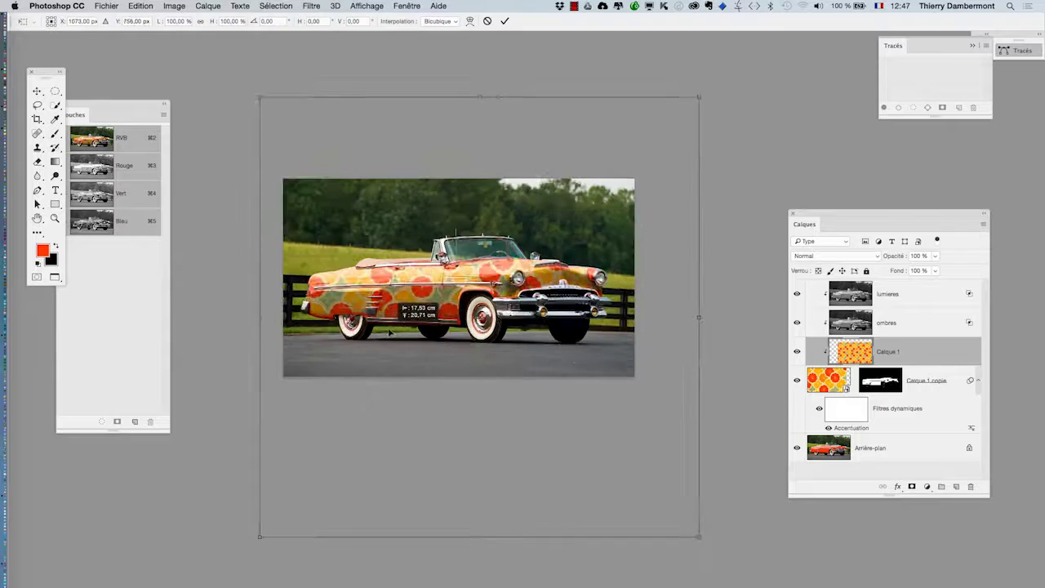
{"action": "left_click", "coordinate": [505, 22]}
{"action": "key", "text": "super+plus"}
{"action": "key", "text": "super+plus"}
Add a Hue/Saturation adjustment layer above Calque 1 in the clipping group, with Hue at -130 and Saturation at -61
{"action": "left_click_drag", "start_coordinate": [137, 105], "coordinate": [119, 366]}
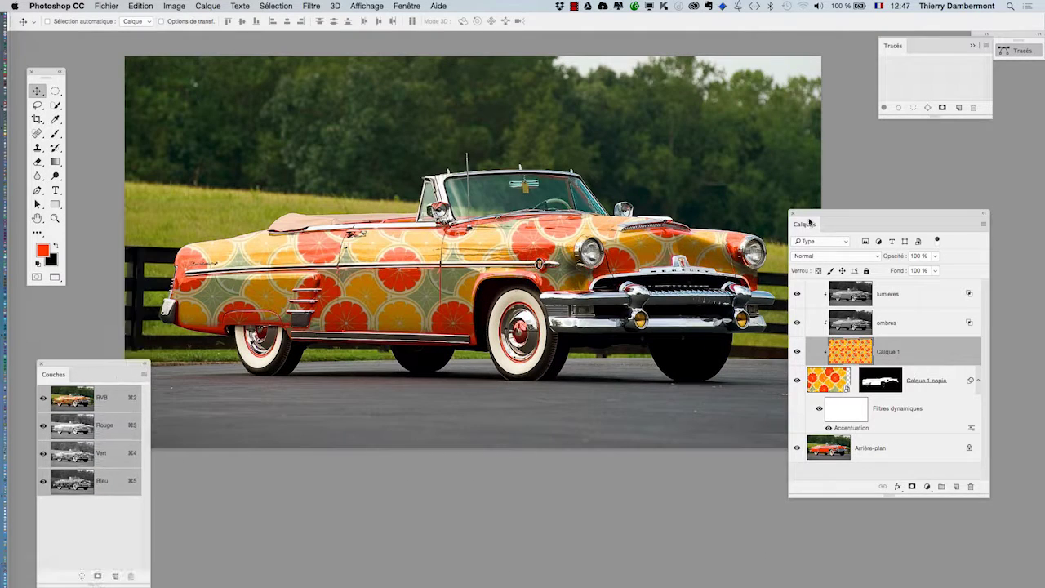
{"action": "left_click_drag", "start_coordinate": [809, 221], "coordinate": [847, 198]}
{"action": "left_click", "coordinate": [213, 6]}
{"action": "mouse_move", "coordinate": [268, 131]}
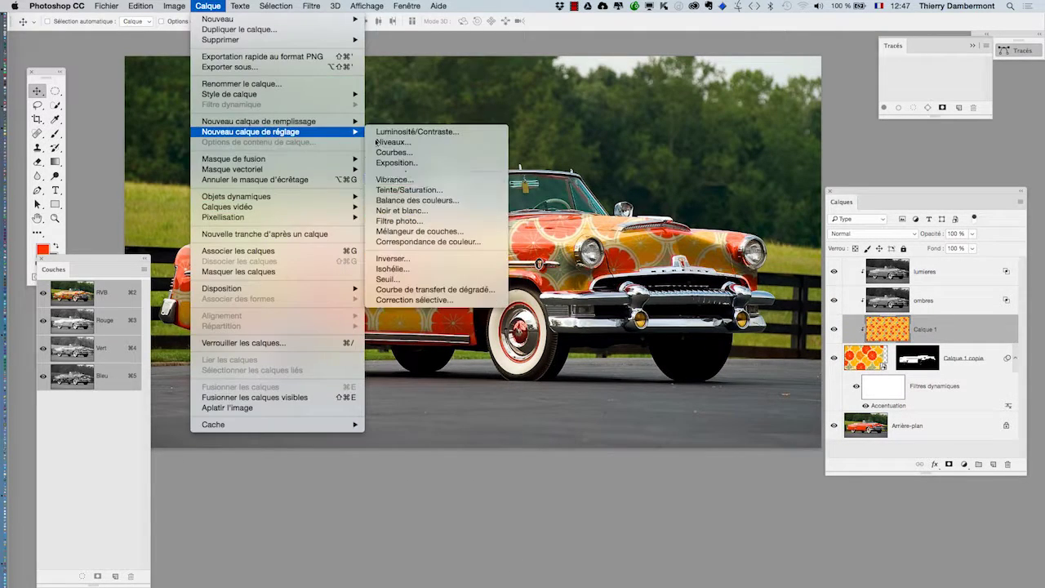
{"action": "left_click", "coordinate": [415, 189]}
{"action": "left_click", "coordinate": [666, 263]}
{"action": "left_click_drag", "start_coordinate": [904, 119], "coordinate": [849, 118]}
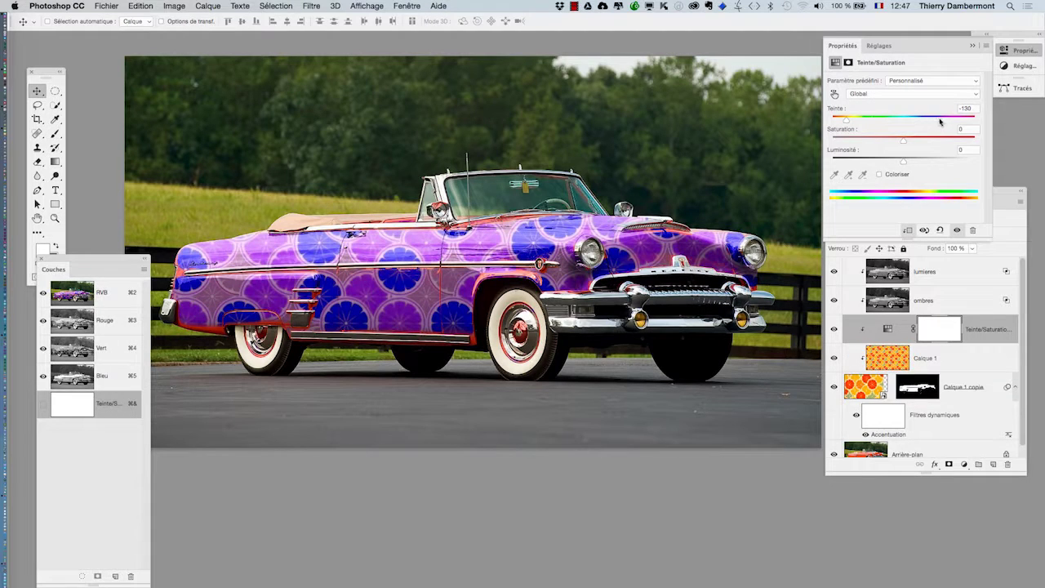
{"action": "left_click_drag", "start_coordinate": [903, 139], "coordinate": [863, 142]}
Start saving the recoloured car composite as a separate file
{"action": "left_click", "coordinate": [108, 6]}
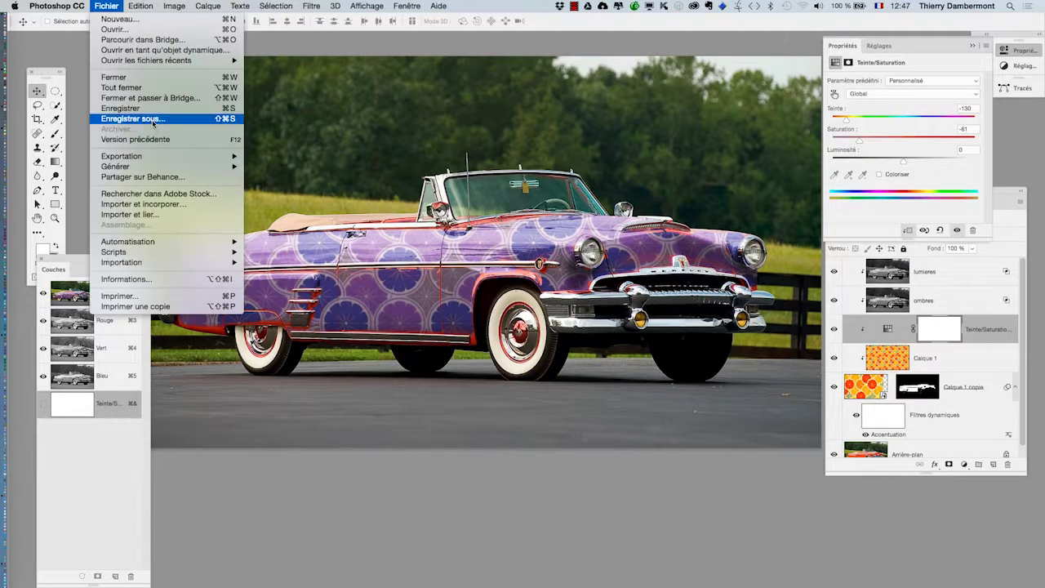